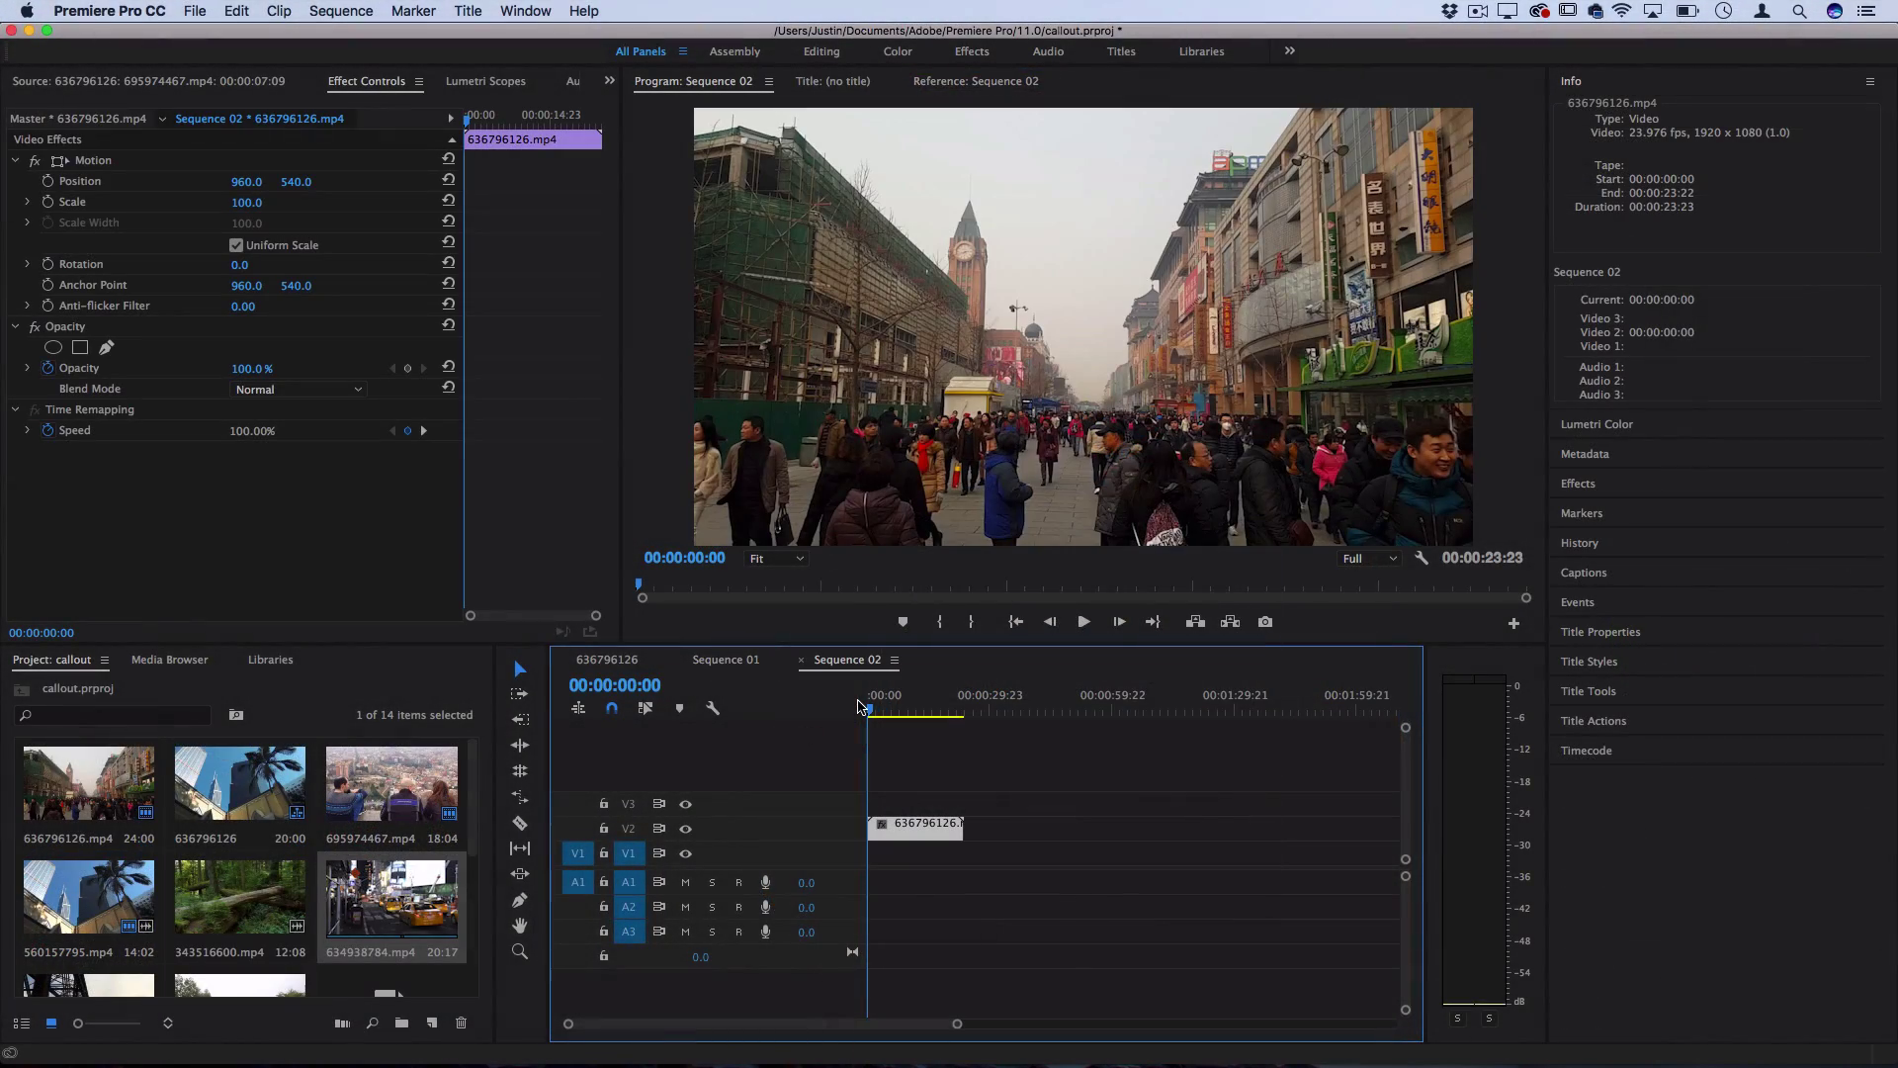
Step: Play the street clip and scrub around 00:00:03:23 to preview its frames
key(space)
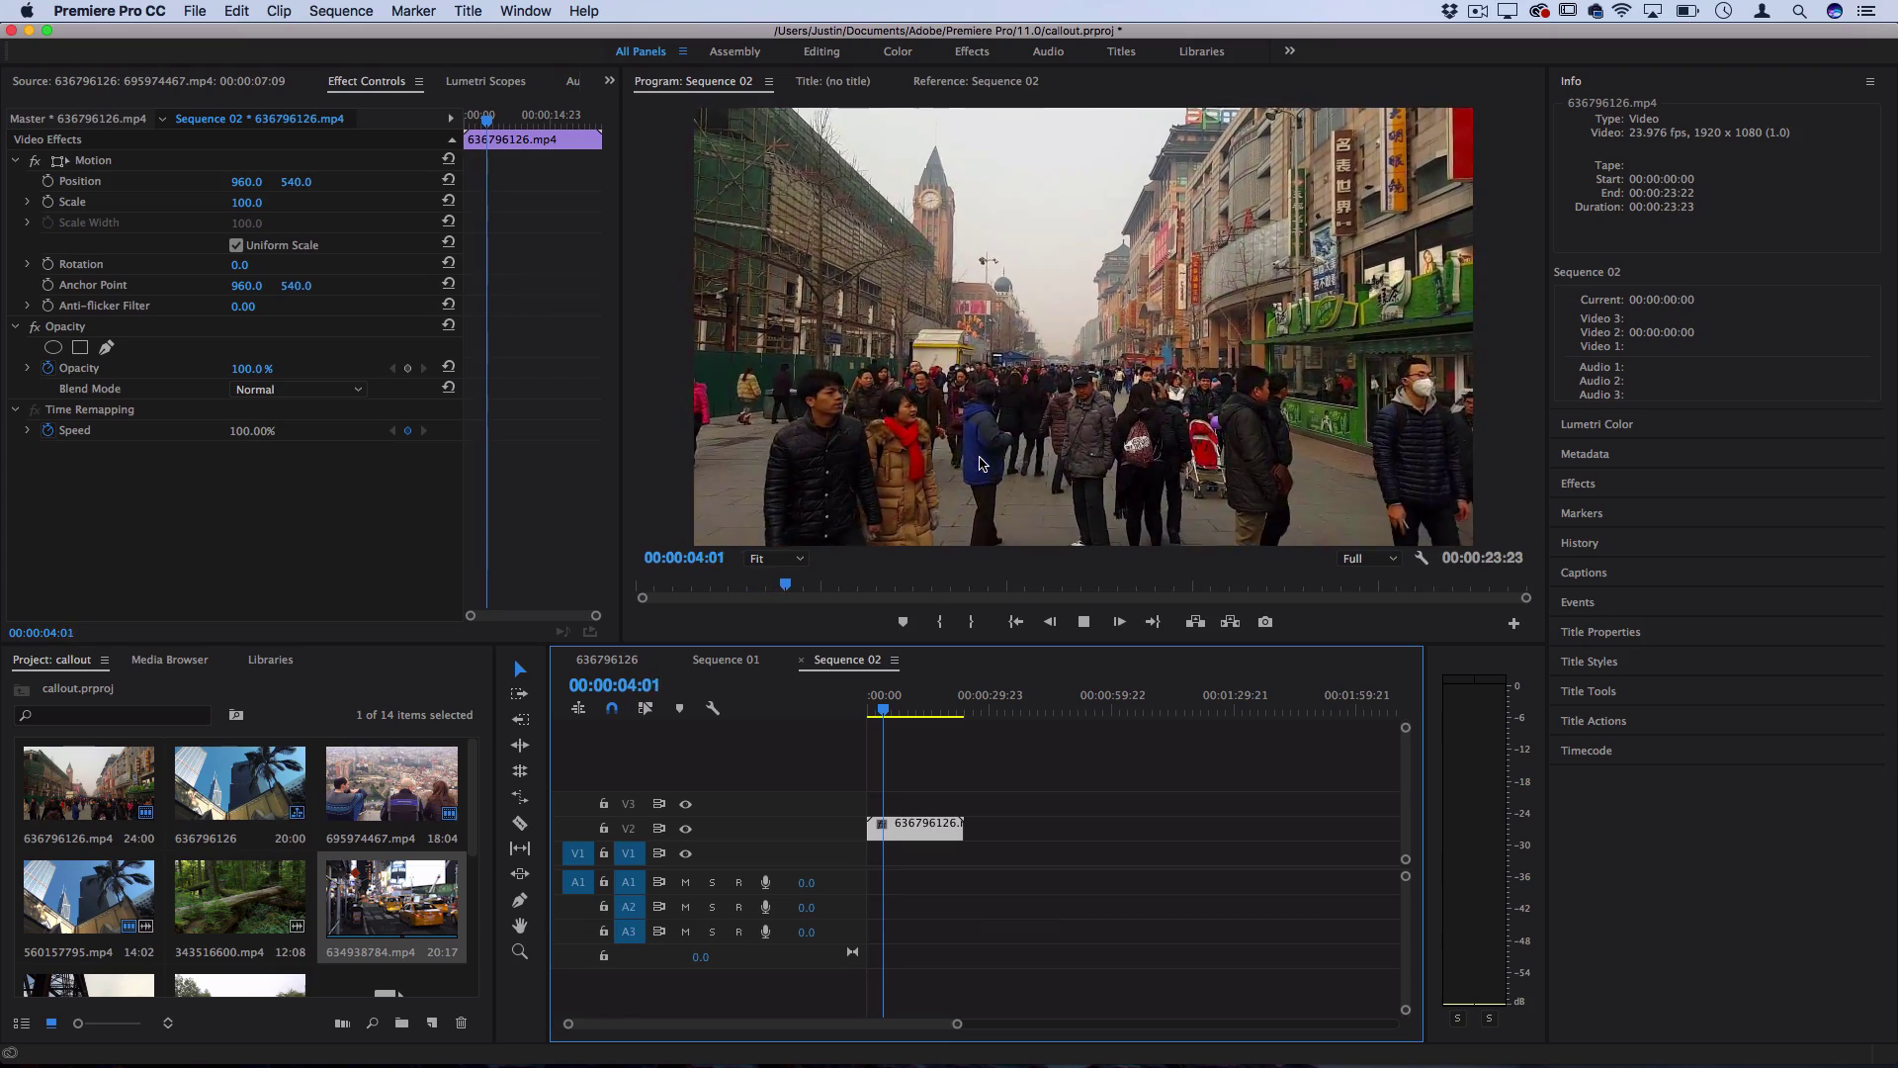
click(883, 711)
drag(883, 711, 915, 709)
Step: Search the video effects for 'posteri' and select Posterize Time
click(1580, 484)
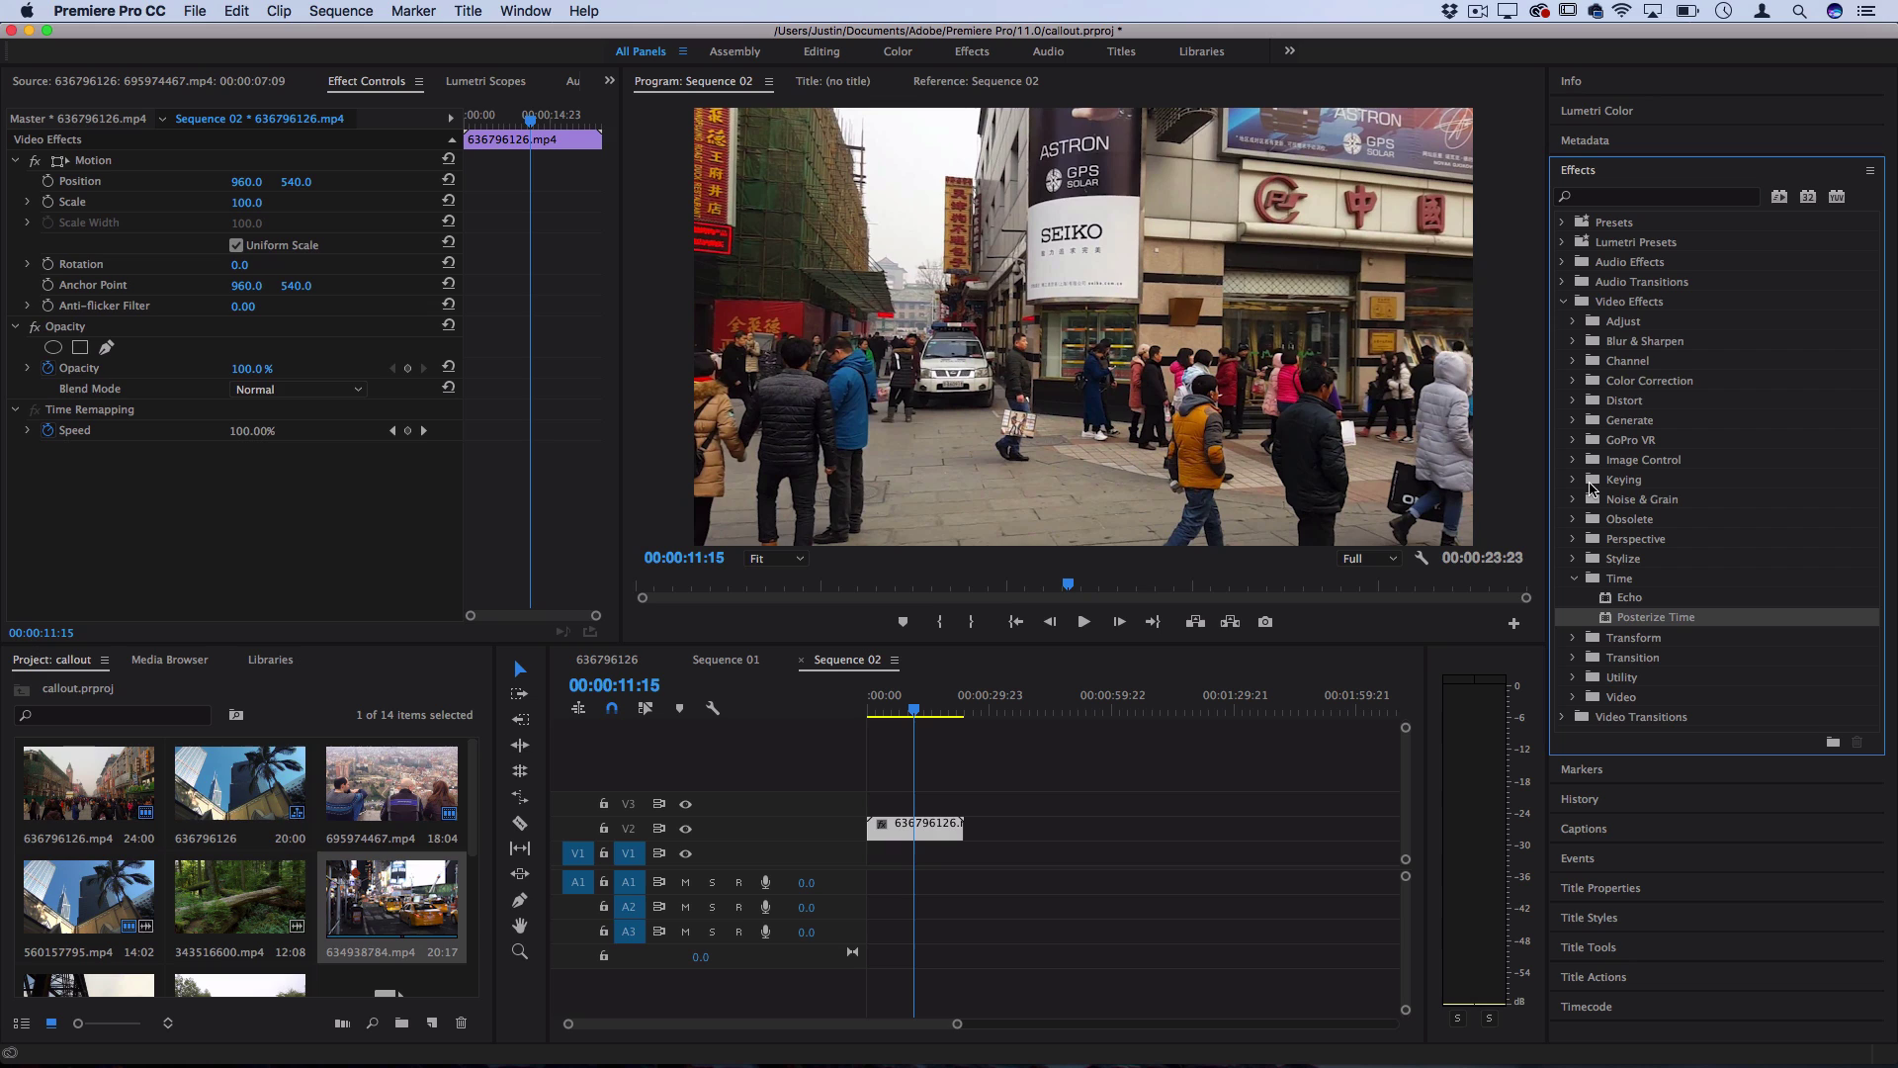
click(1611, 201)
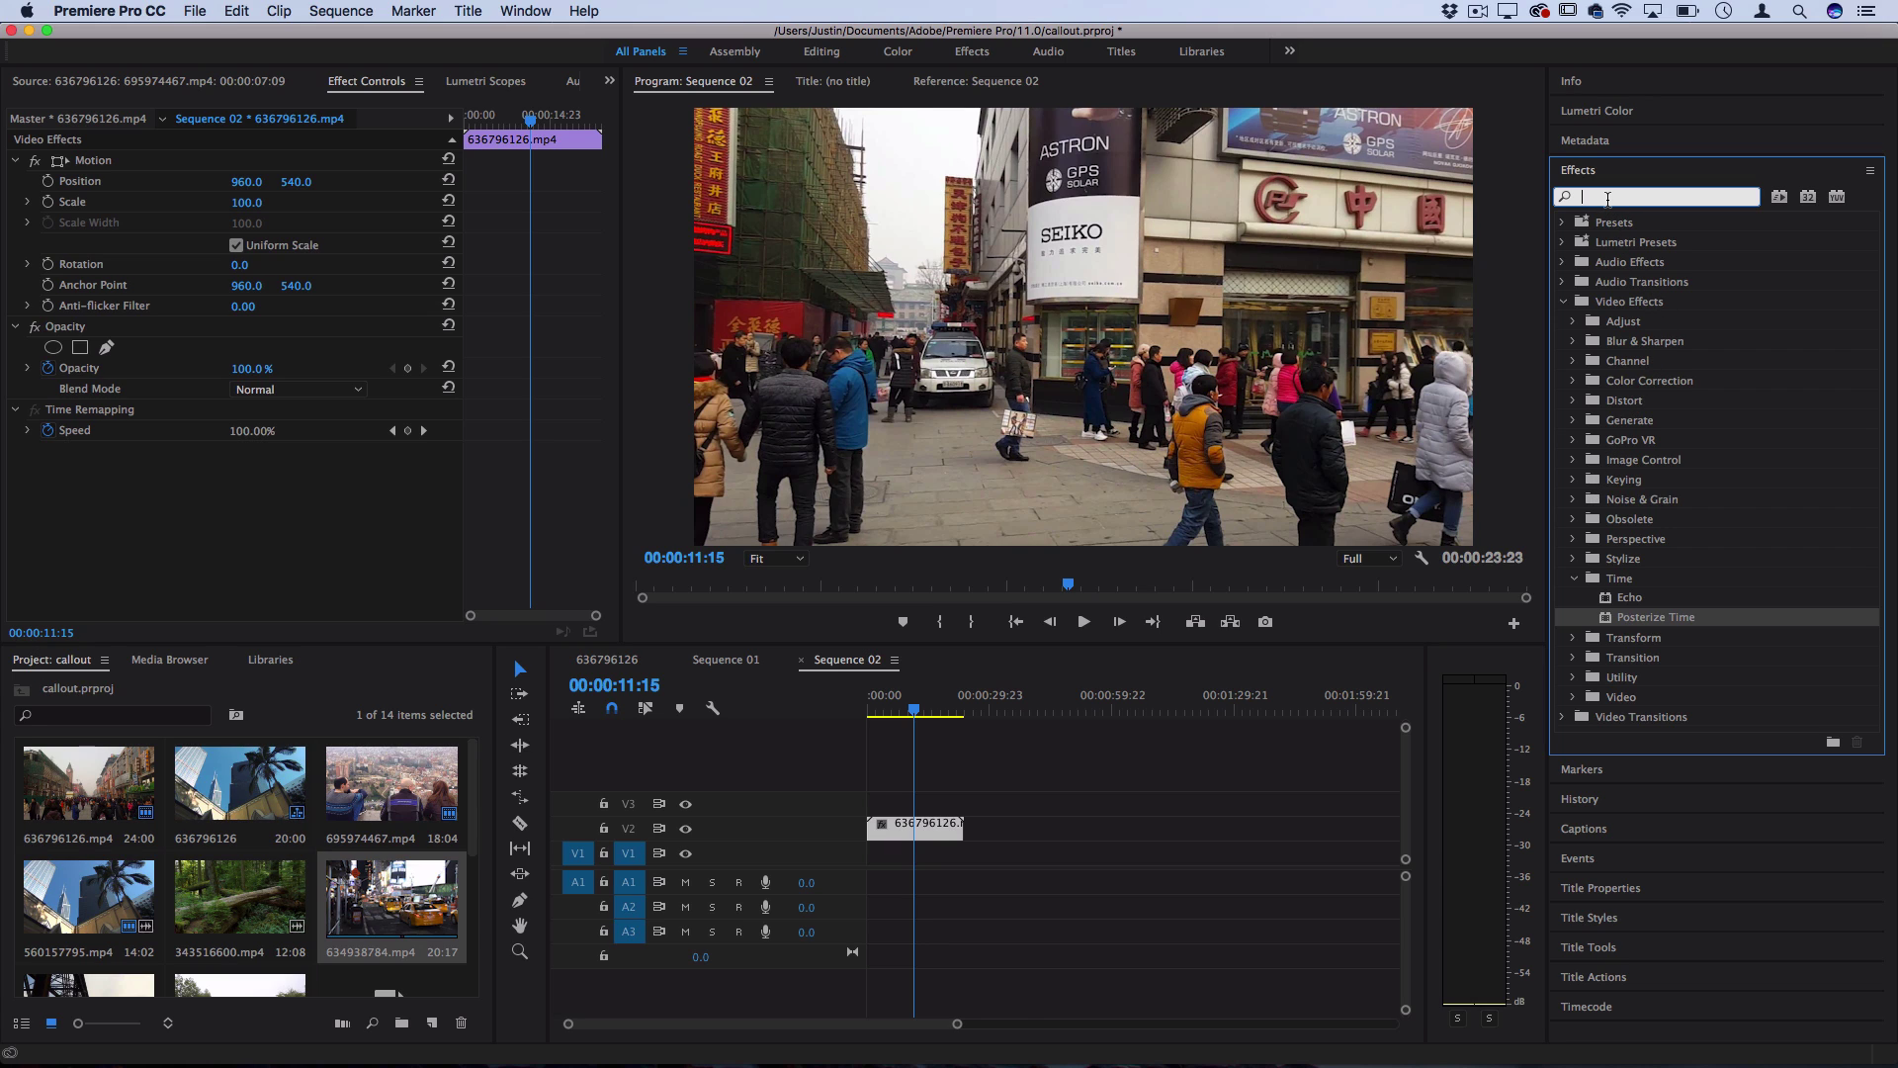
text(posteri)
click(1675, 388)
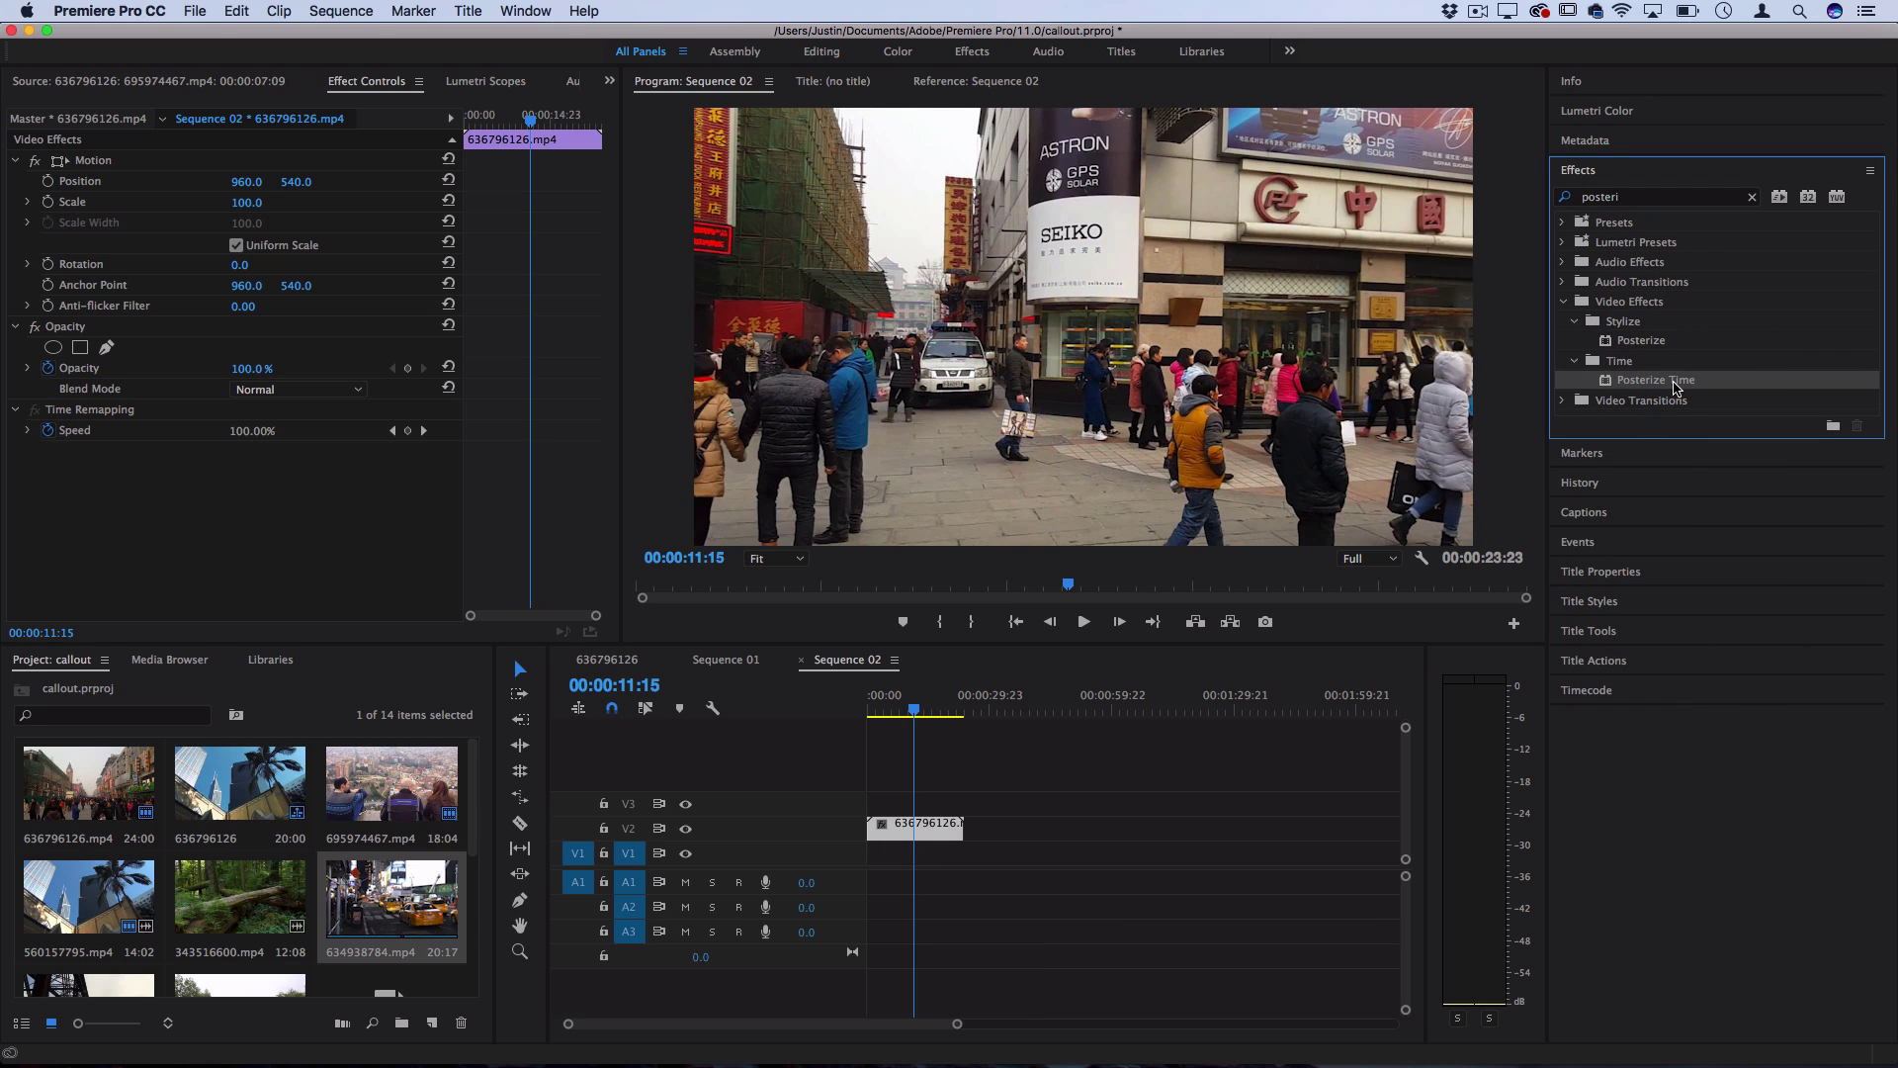
Step: Apply Posterize Time to the street clip and play it from the start to preview the effect
drag(977, 823, 937, 822)
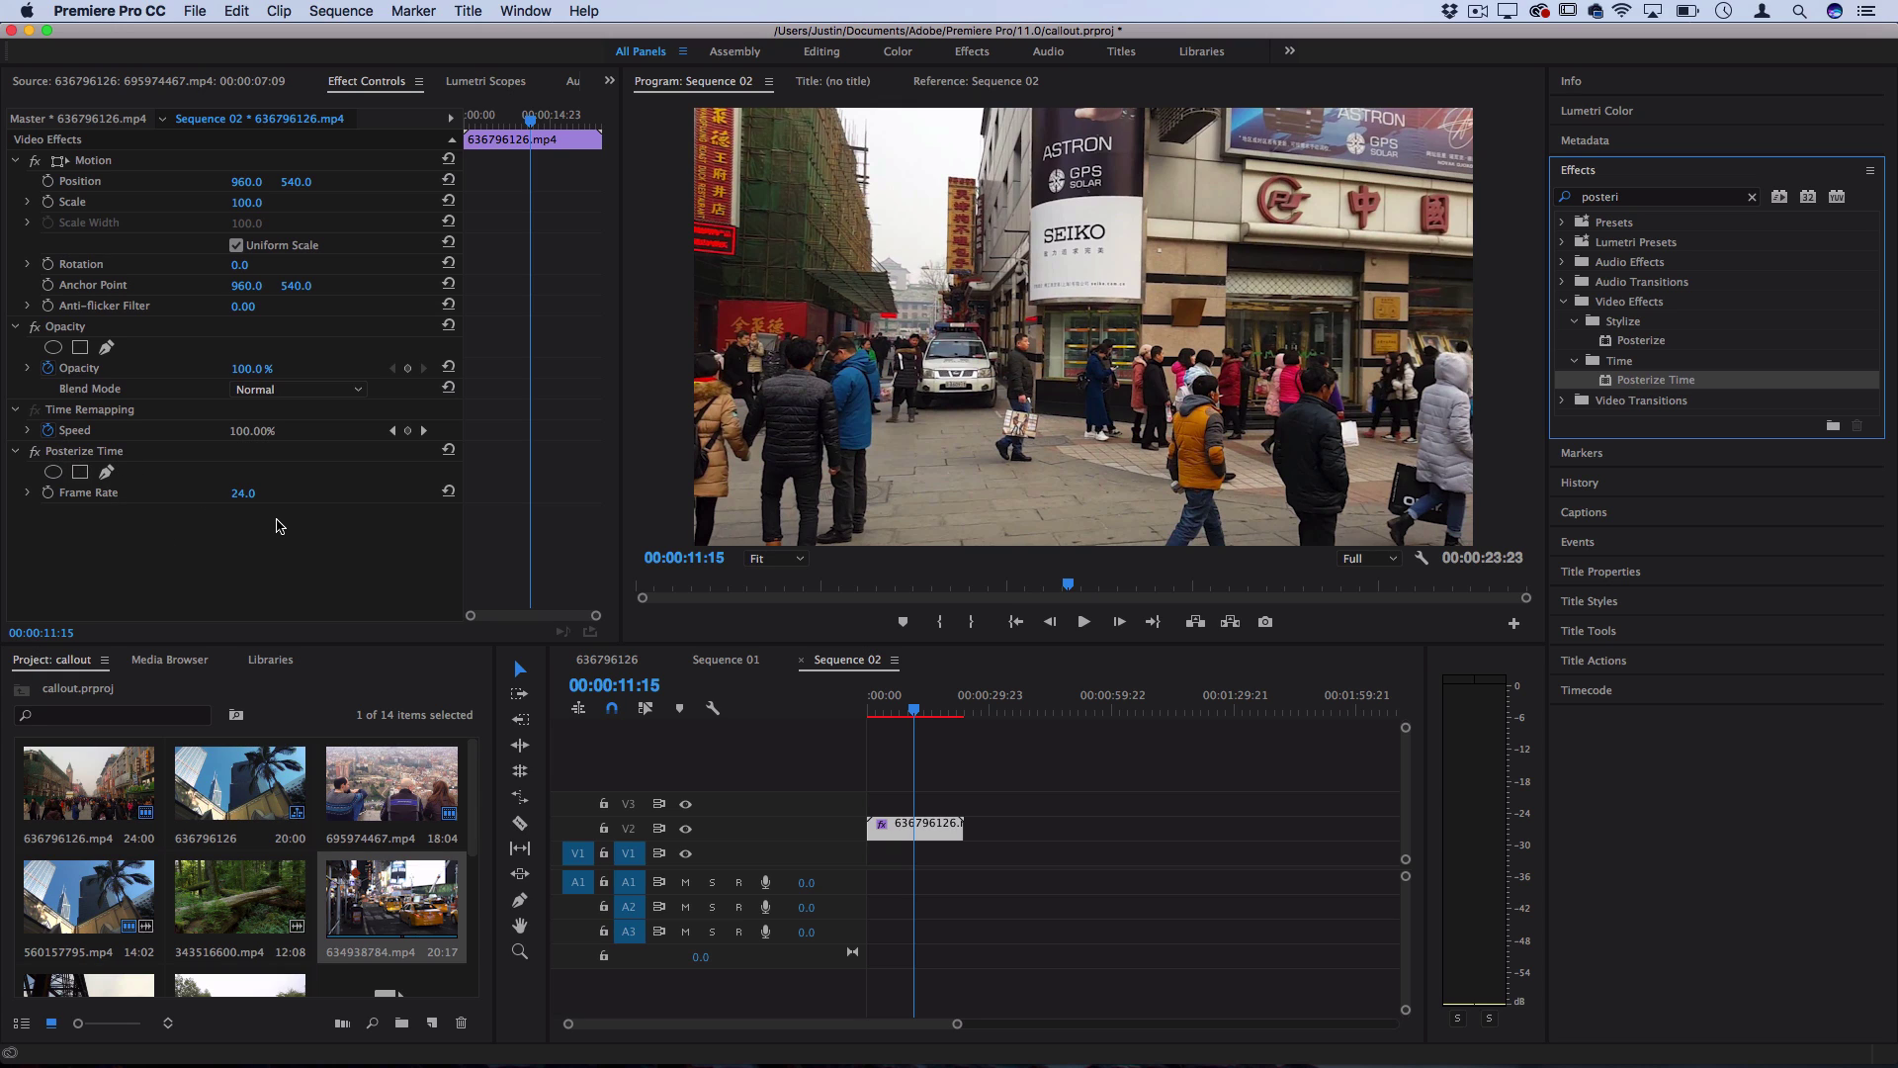
key(Home)
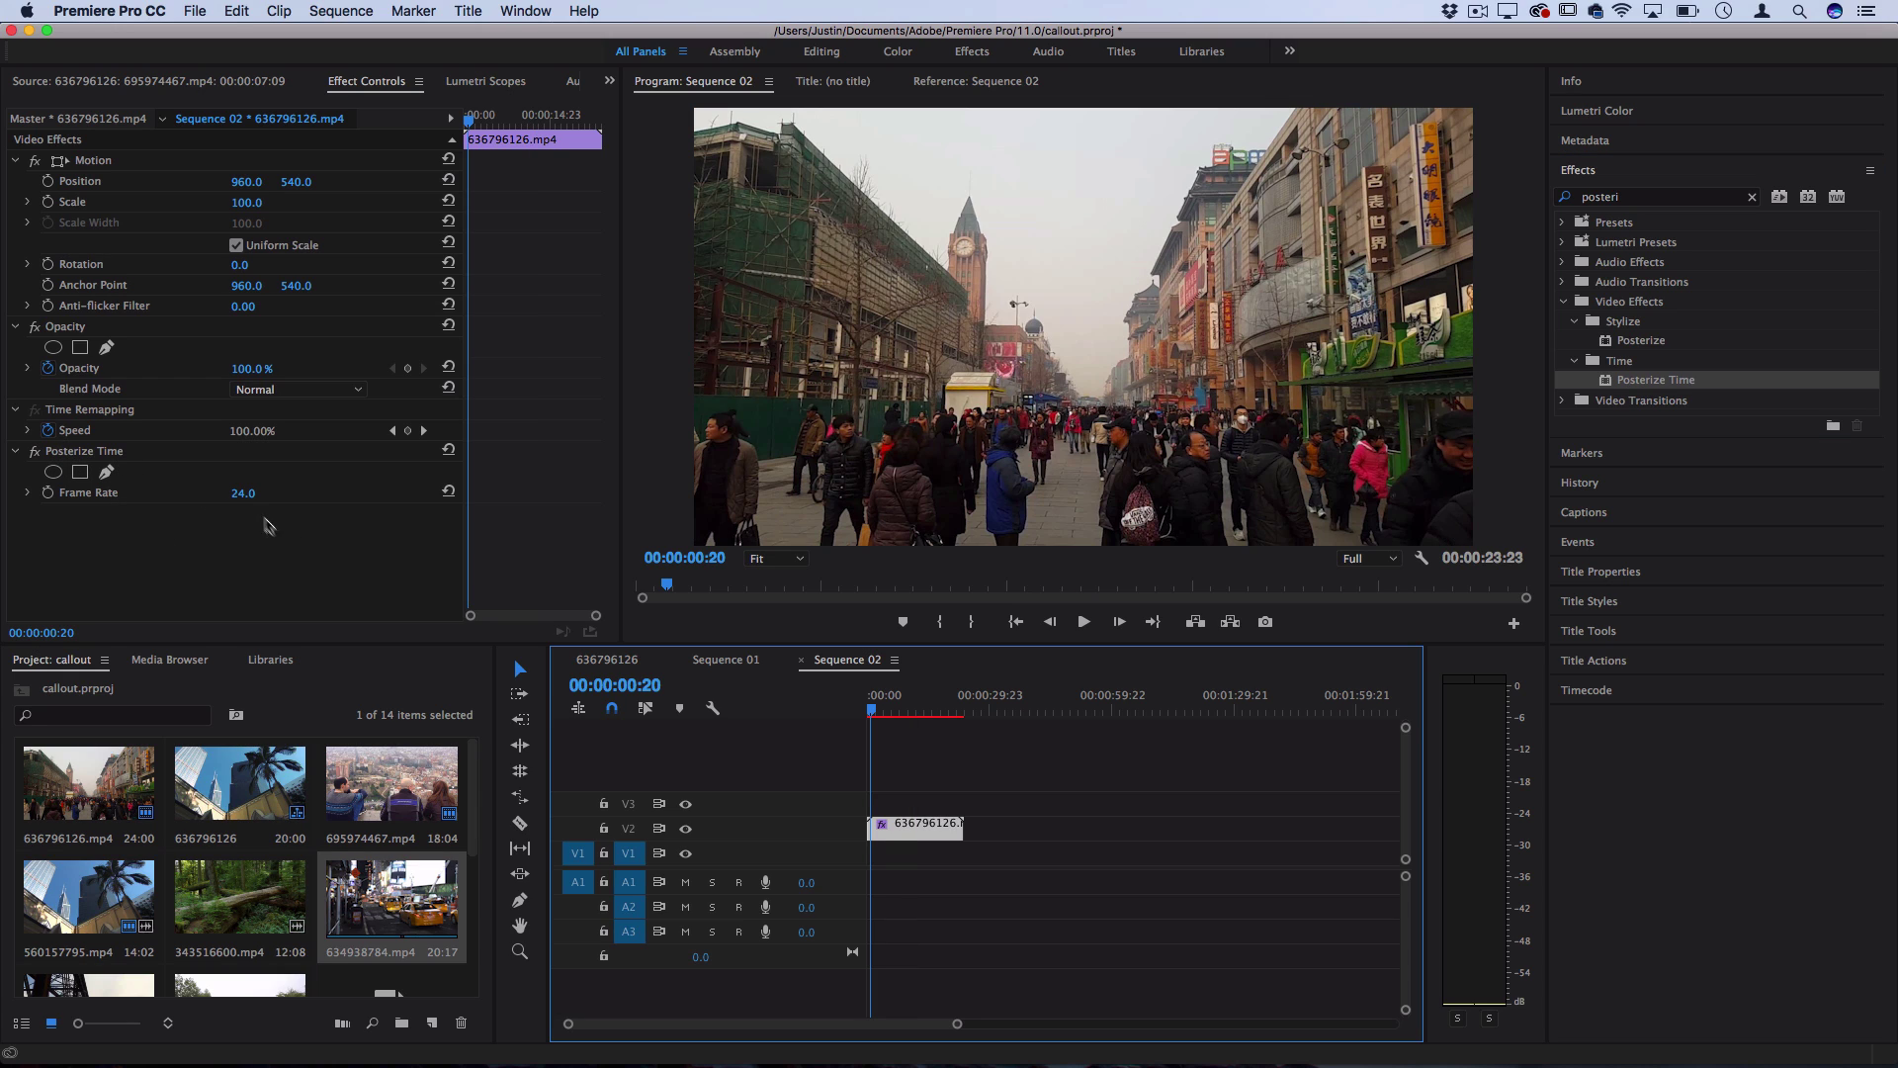
key(space)
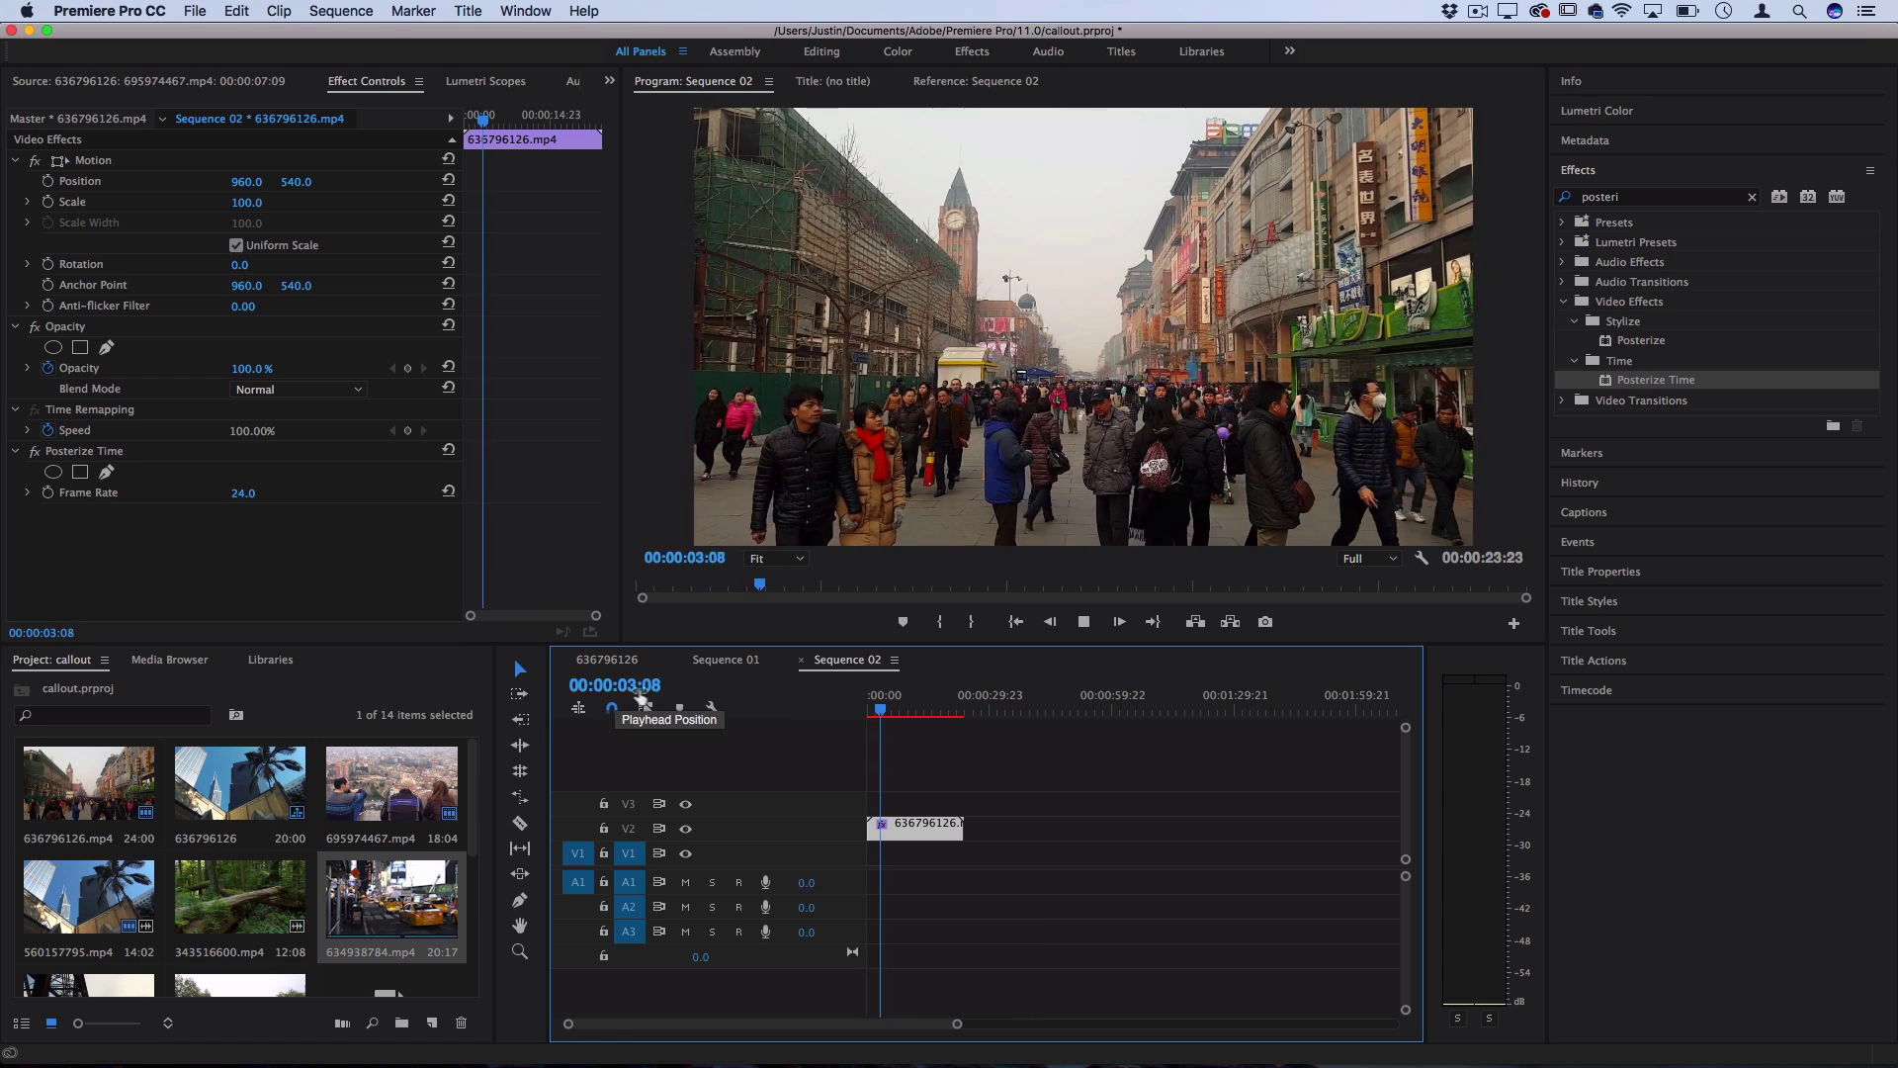
key(space)
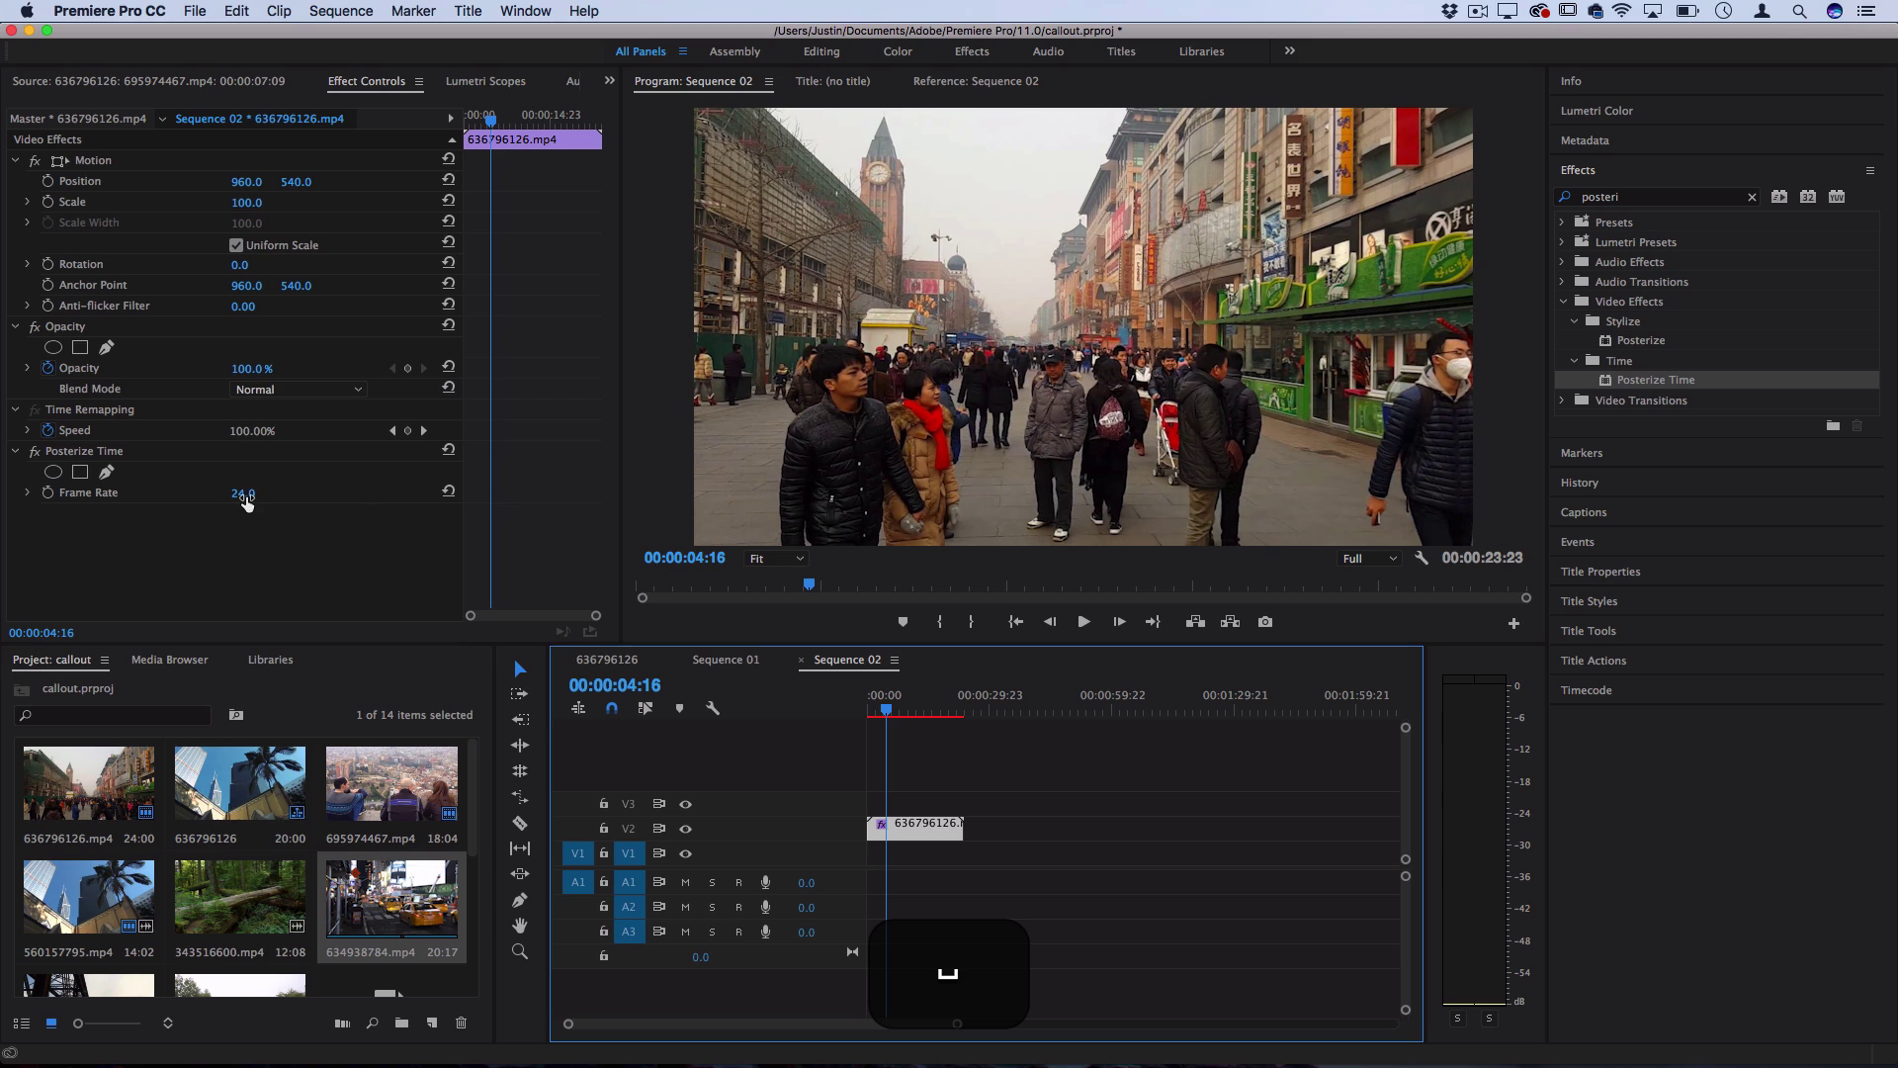
Step: Change the Posterize Time Frame Rate from 24.0 to 1
click(256, 492)
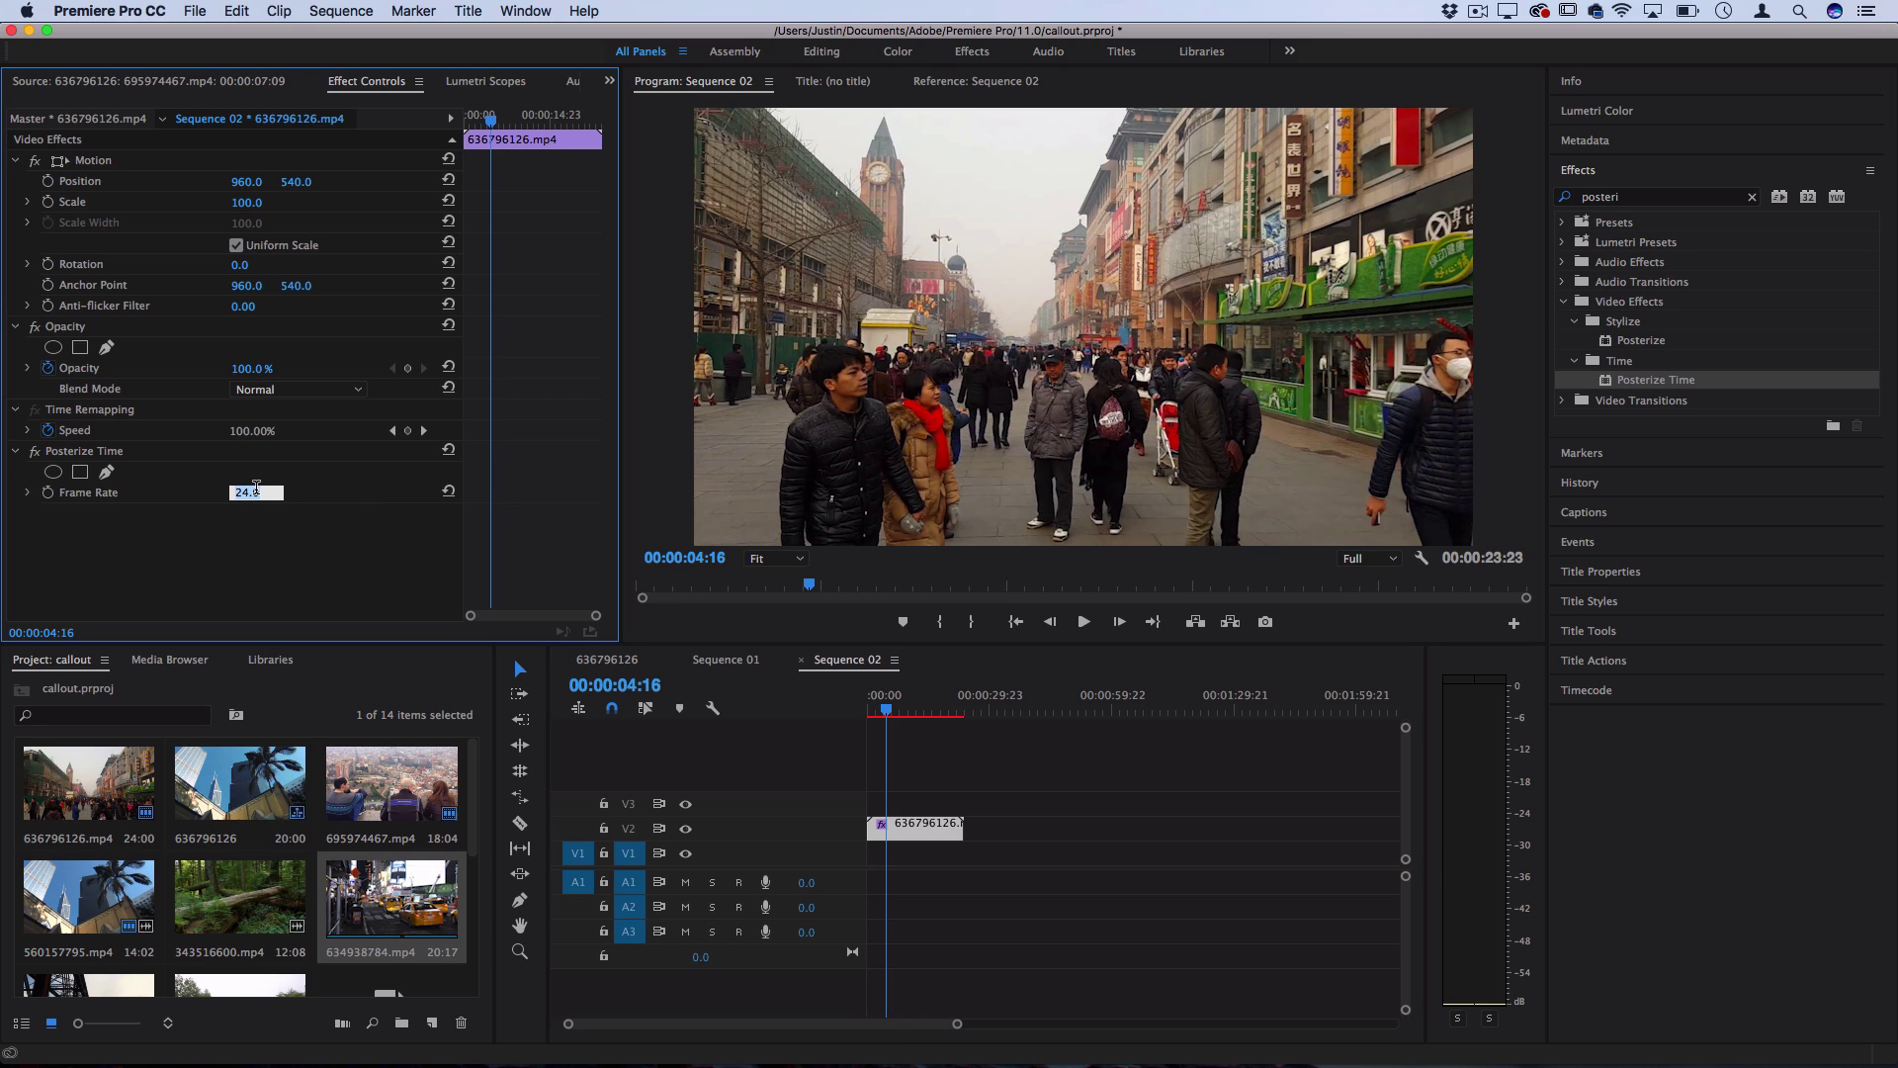
text(1)
key(Return)
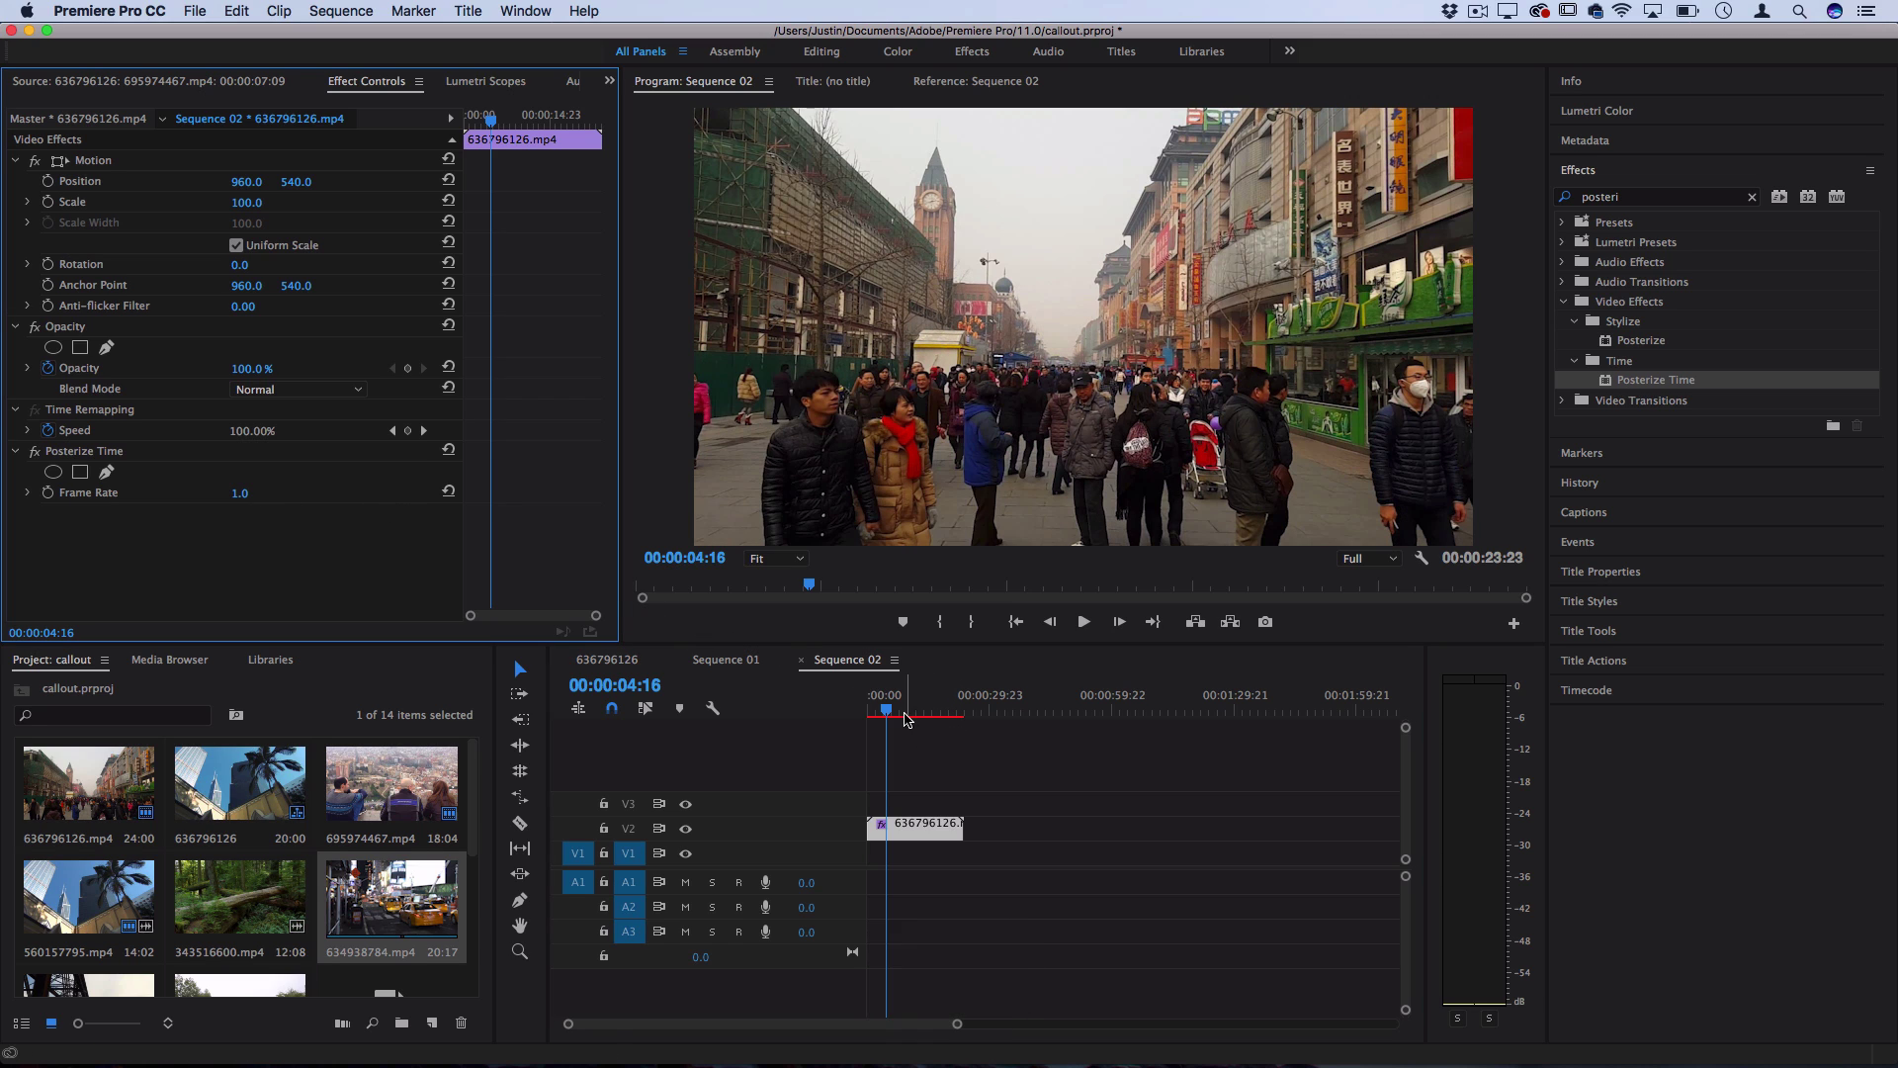
click(871, 704)
key(space)
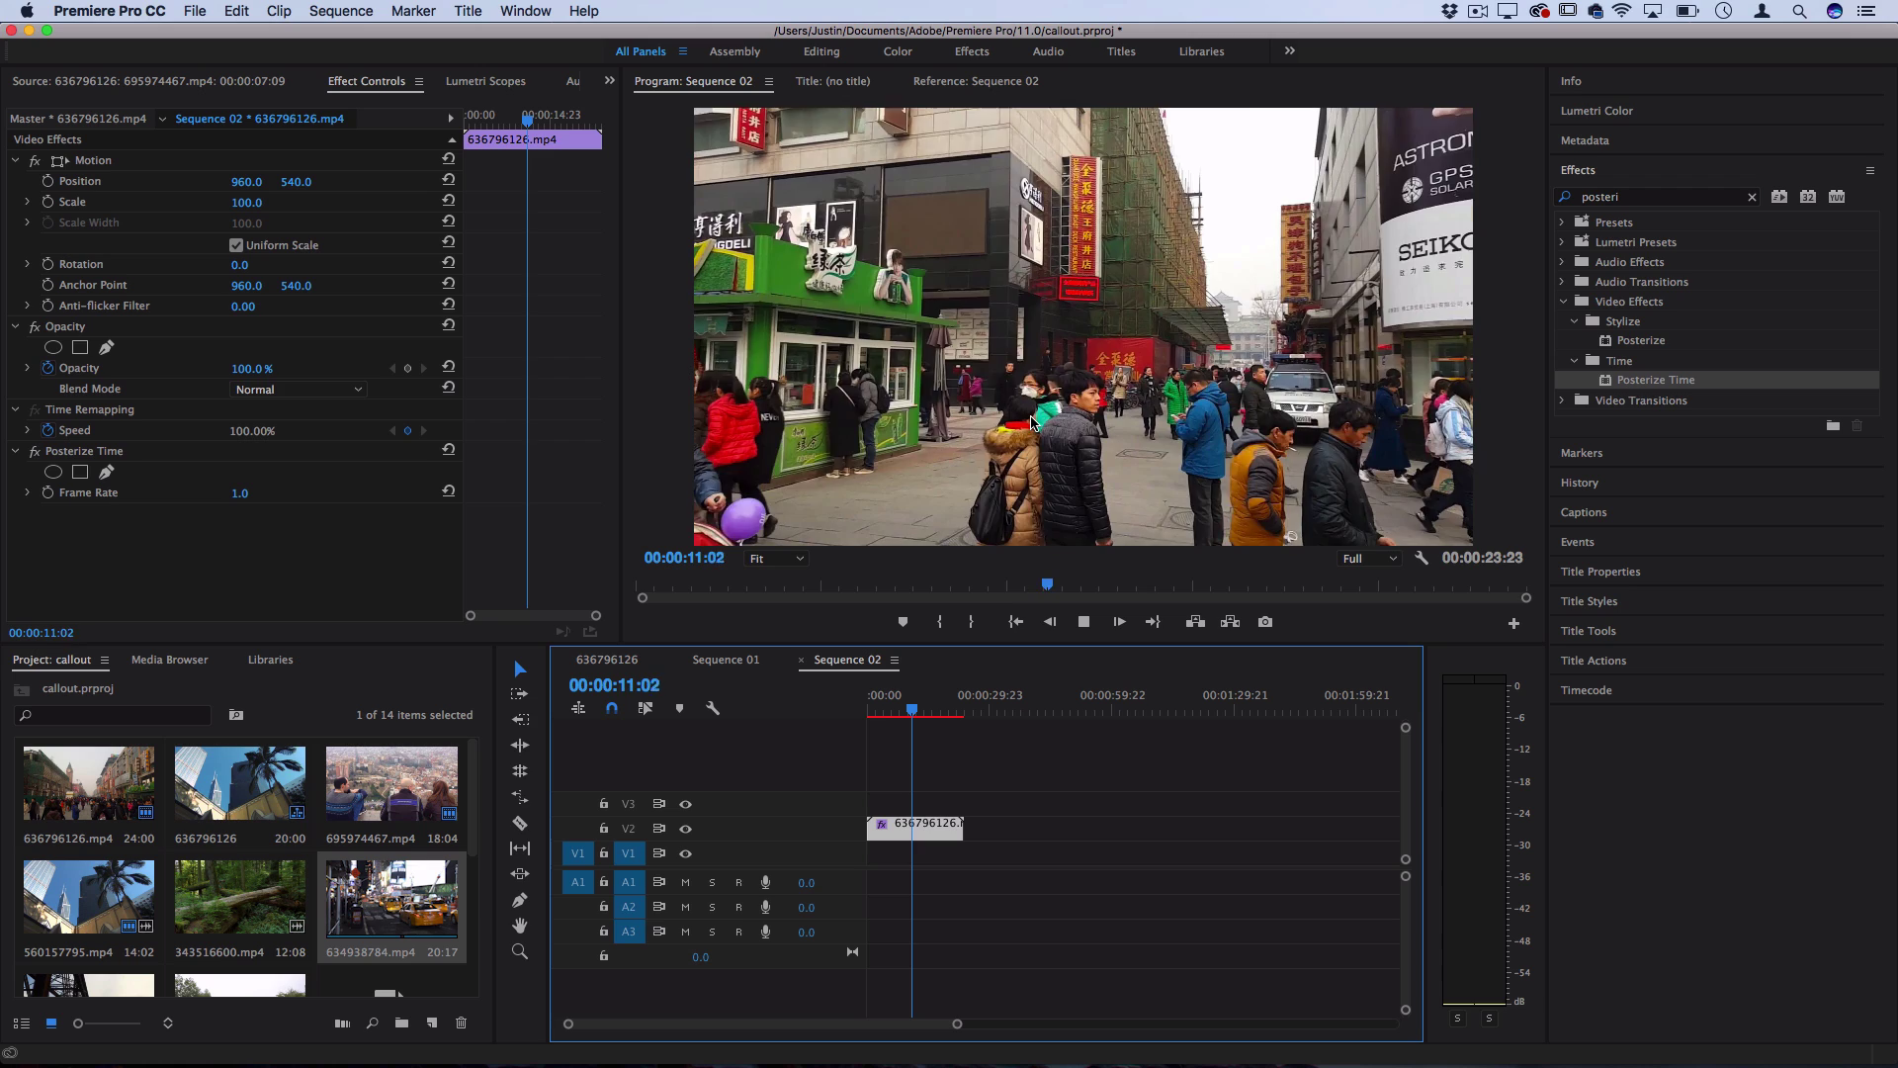
key(space)
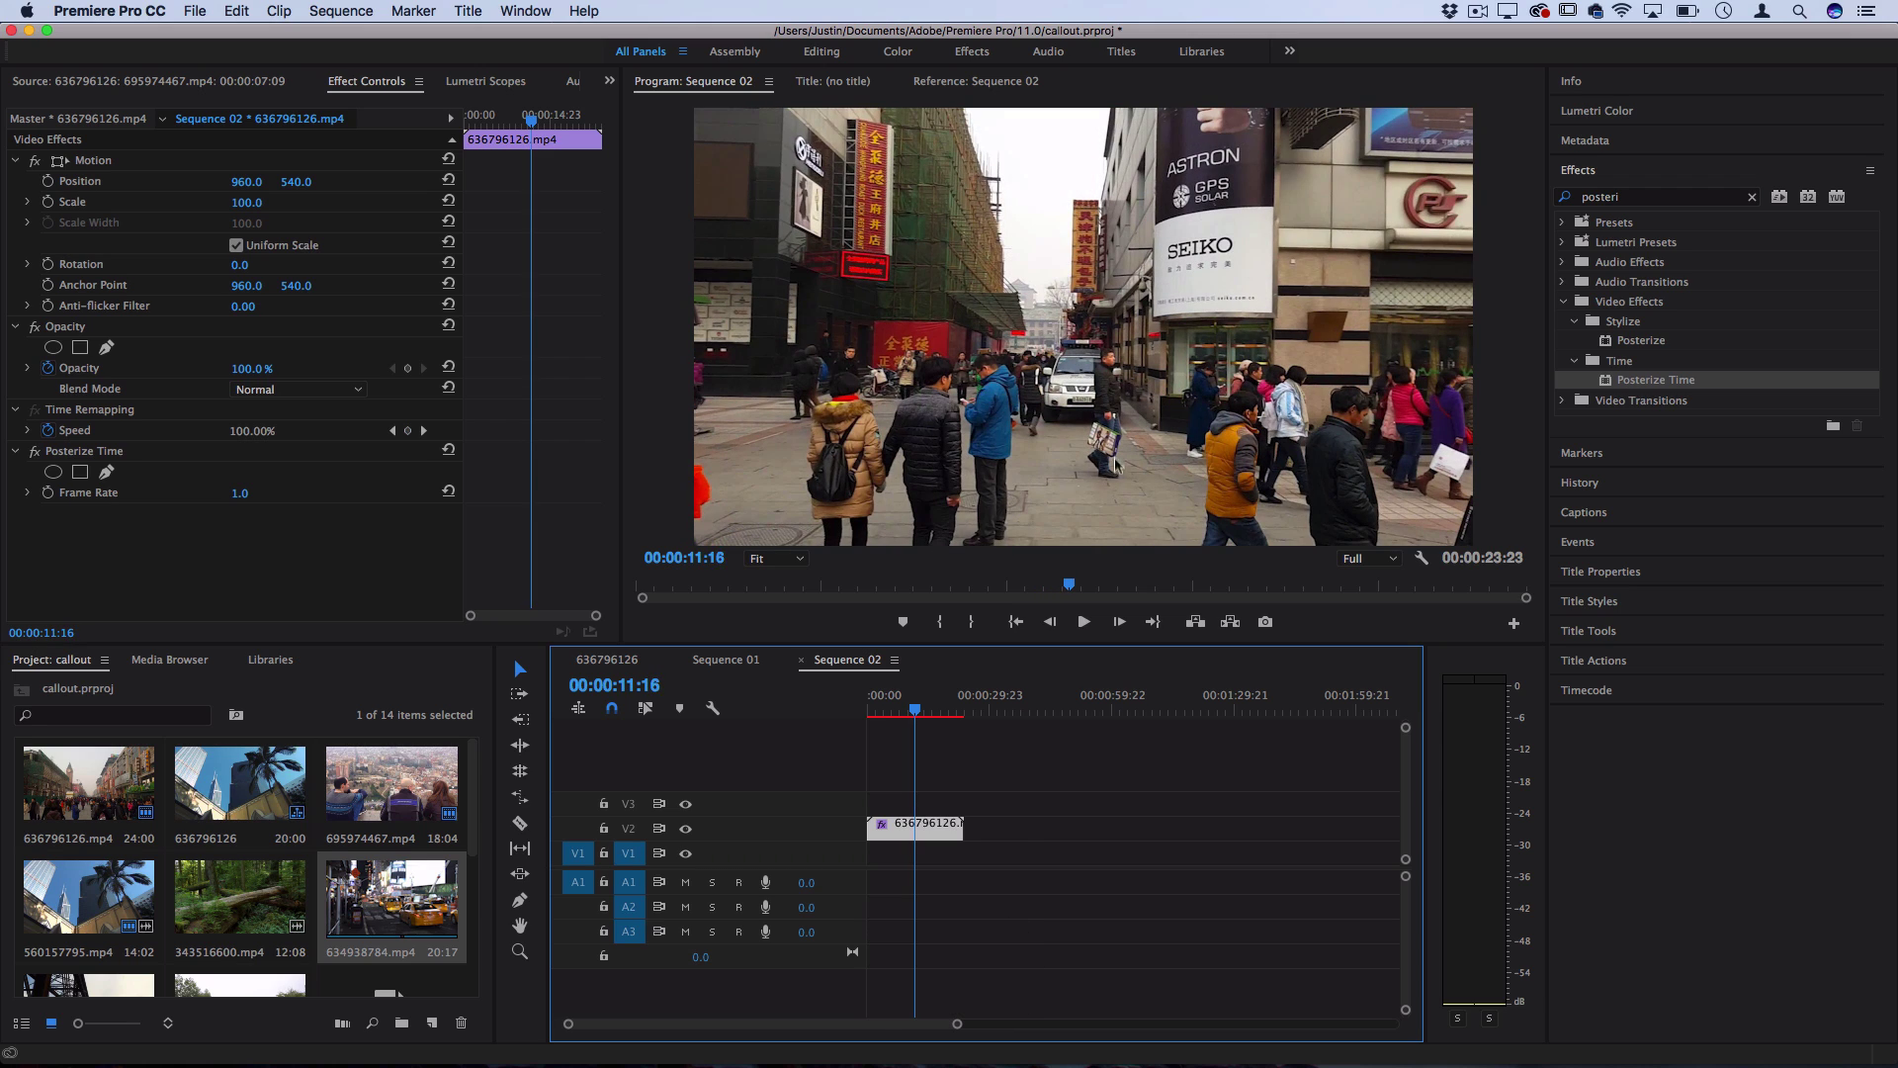
Step: Speed the street clip up to about 800% via Speed/Duration, shortening Sequence 02 to 00:00:03:00, and fit the timeline
right_click(932, 836)
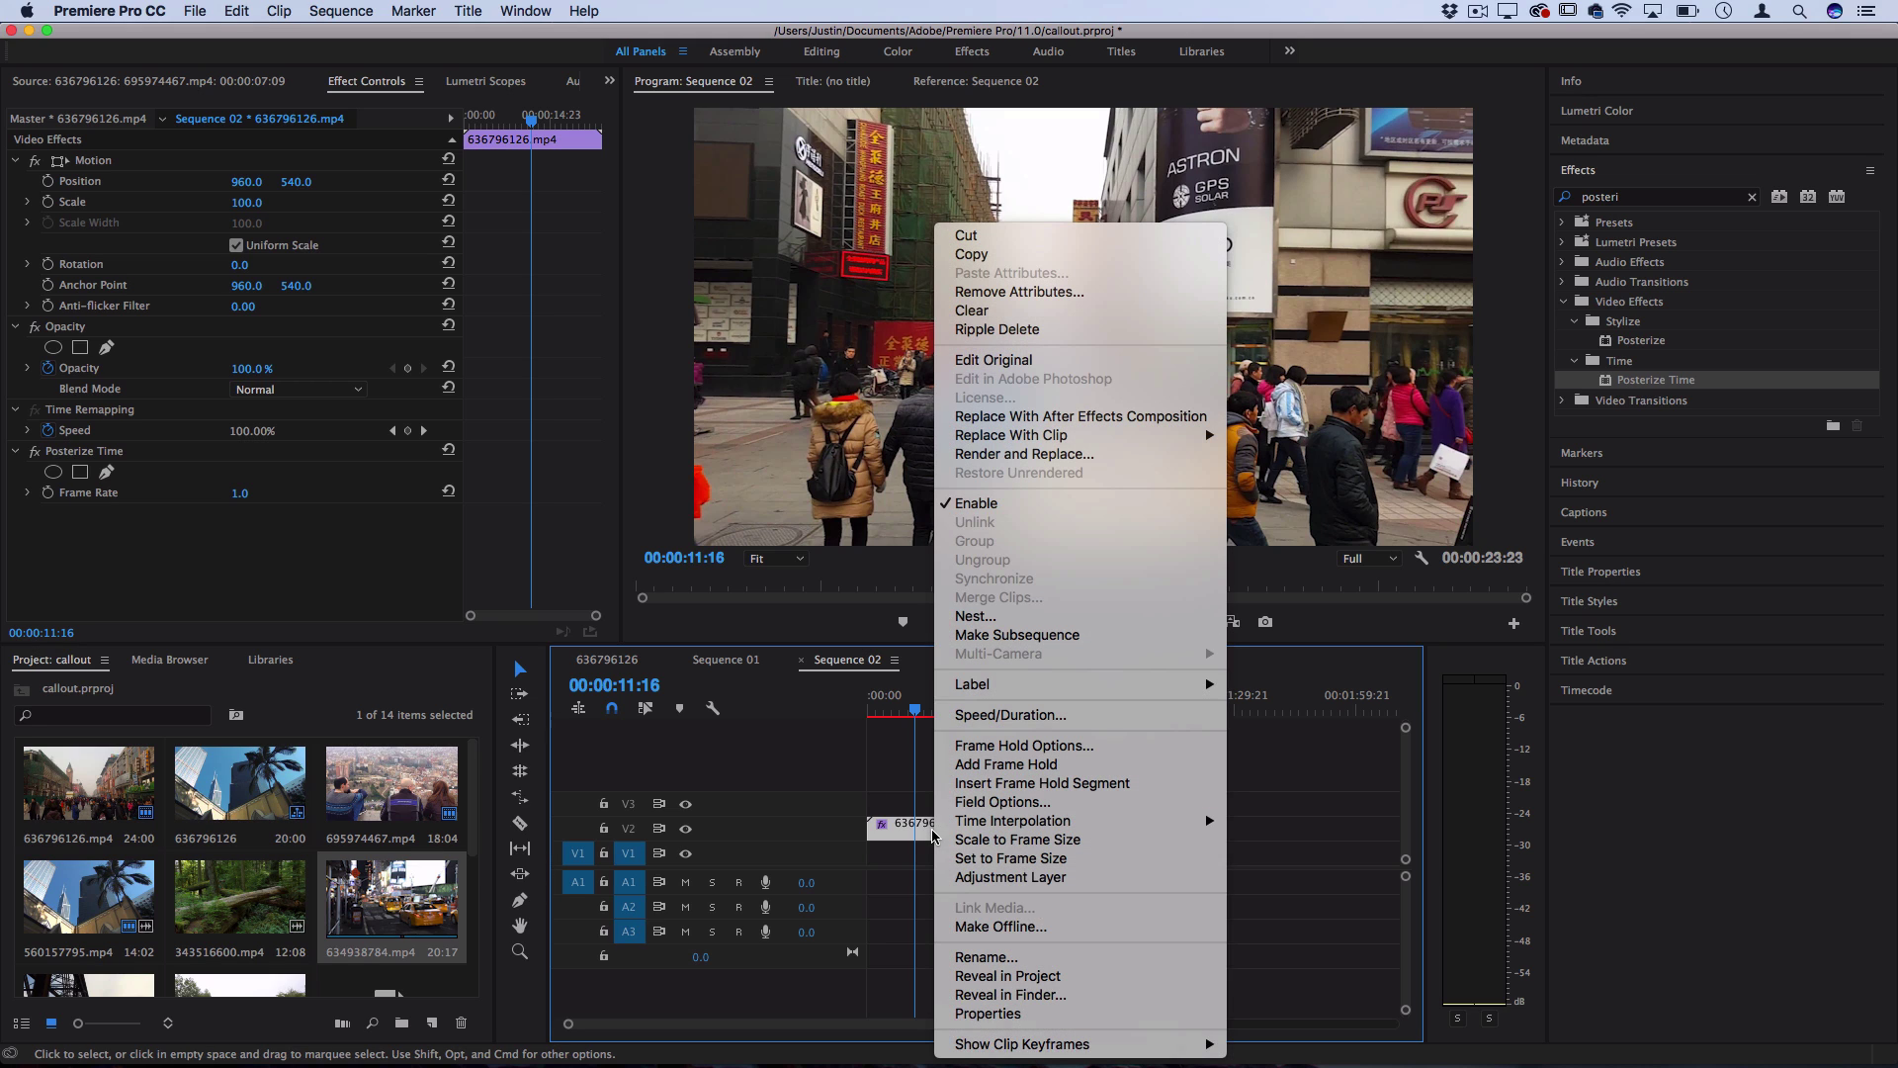
click(996, 715)
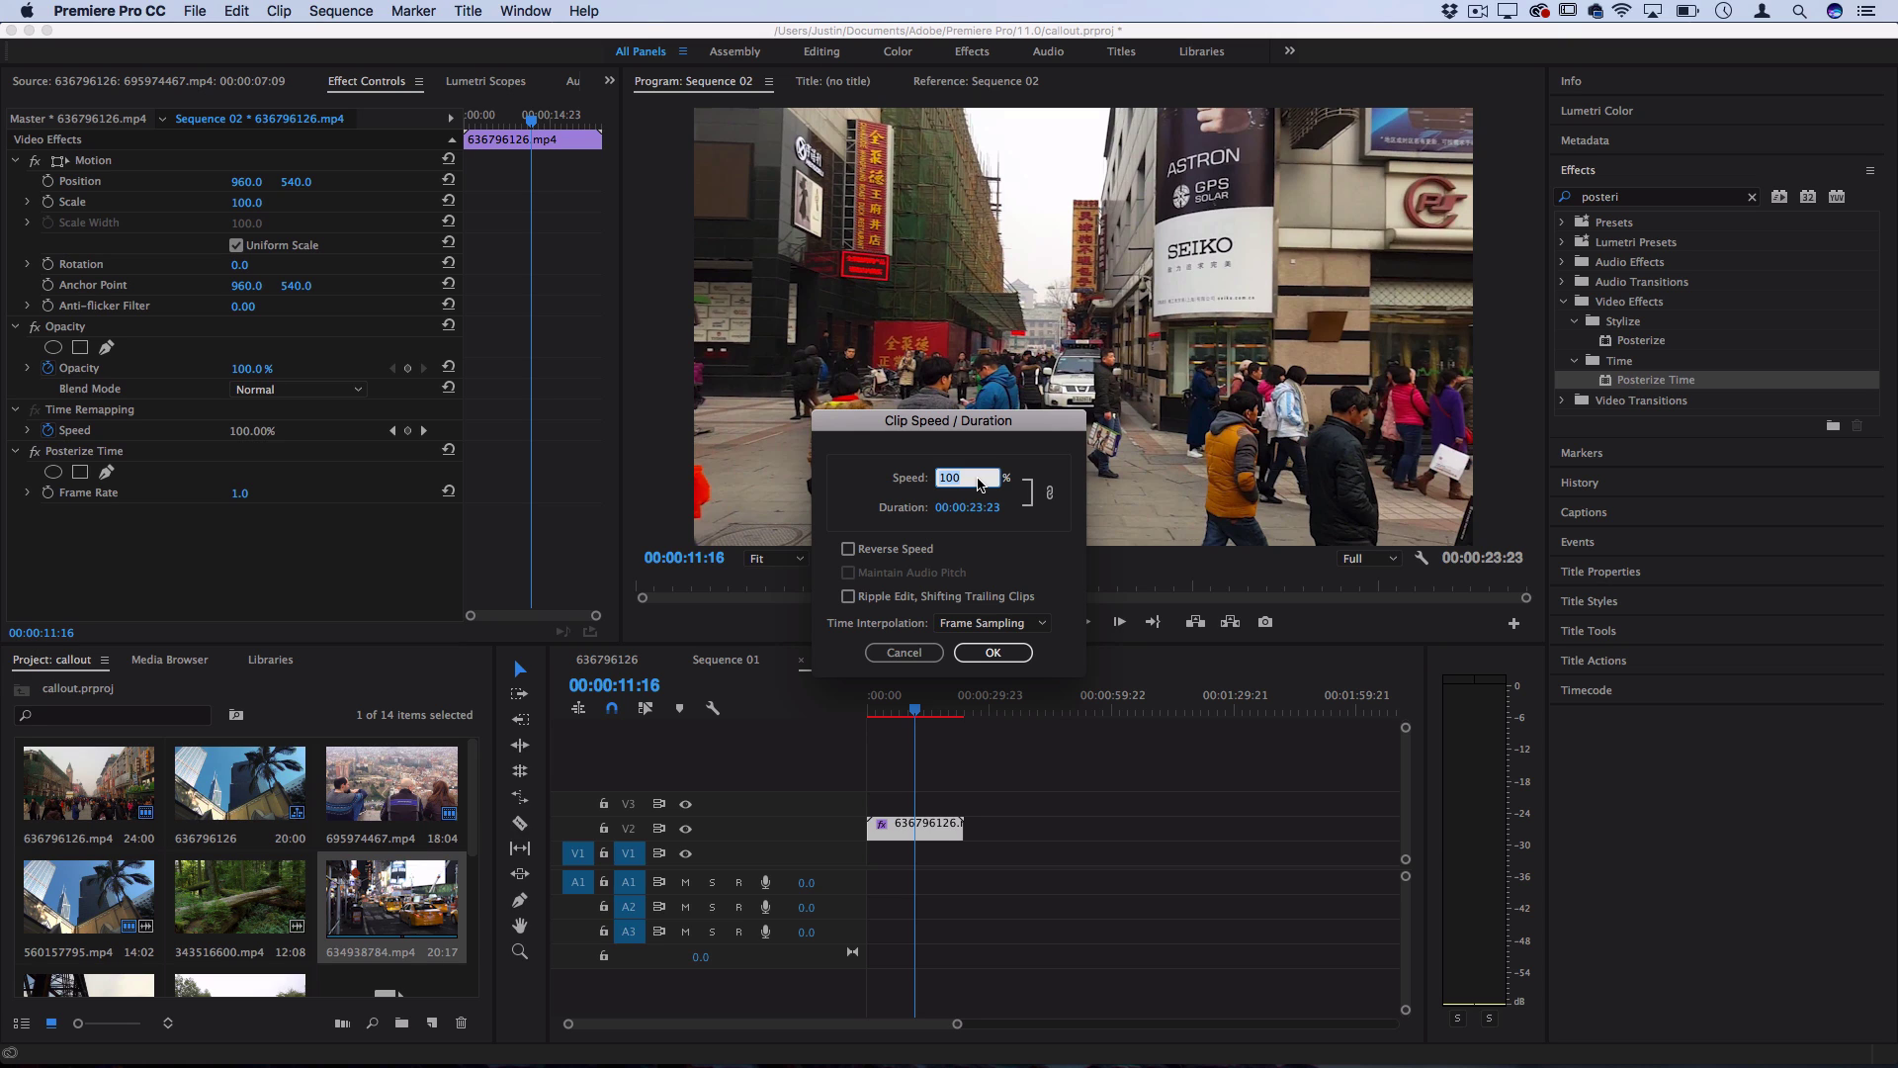
text(8)
key(Return)
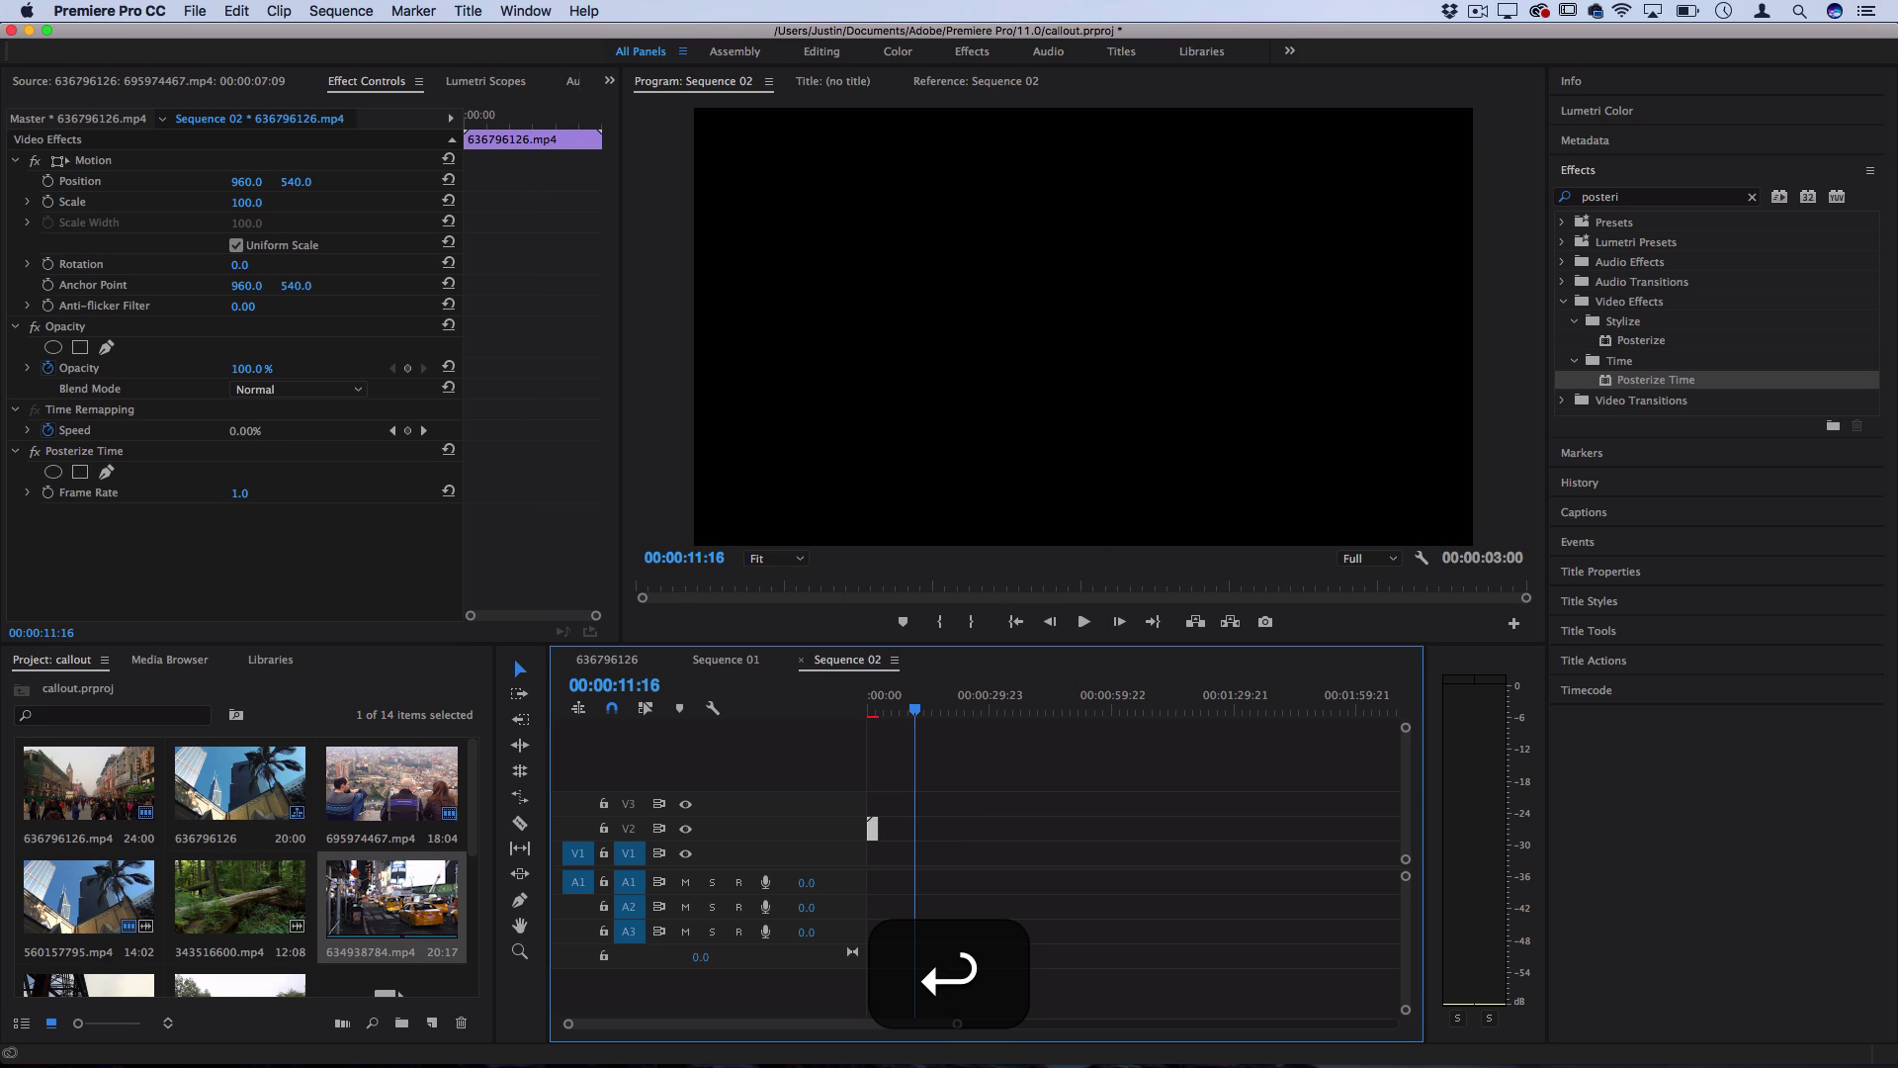
click(867, 692)
key(equal)
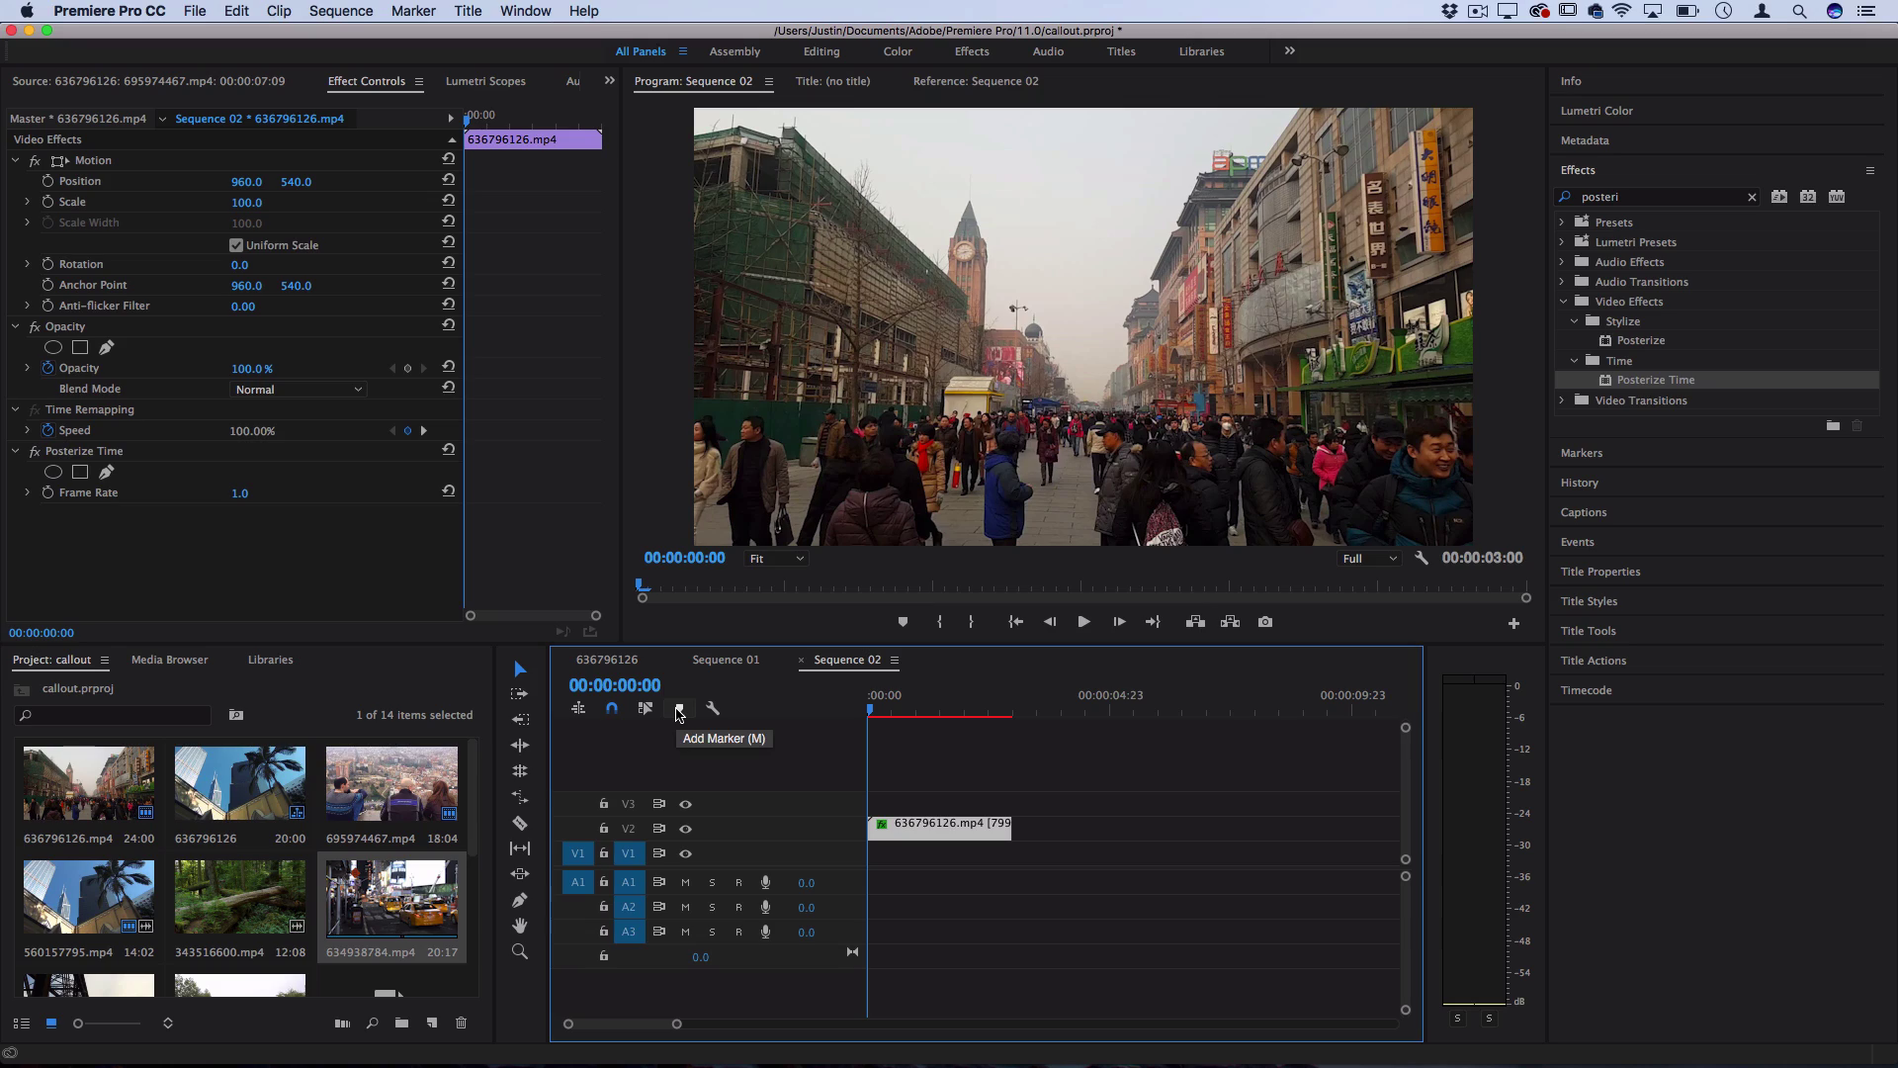
key(space)
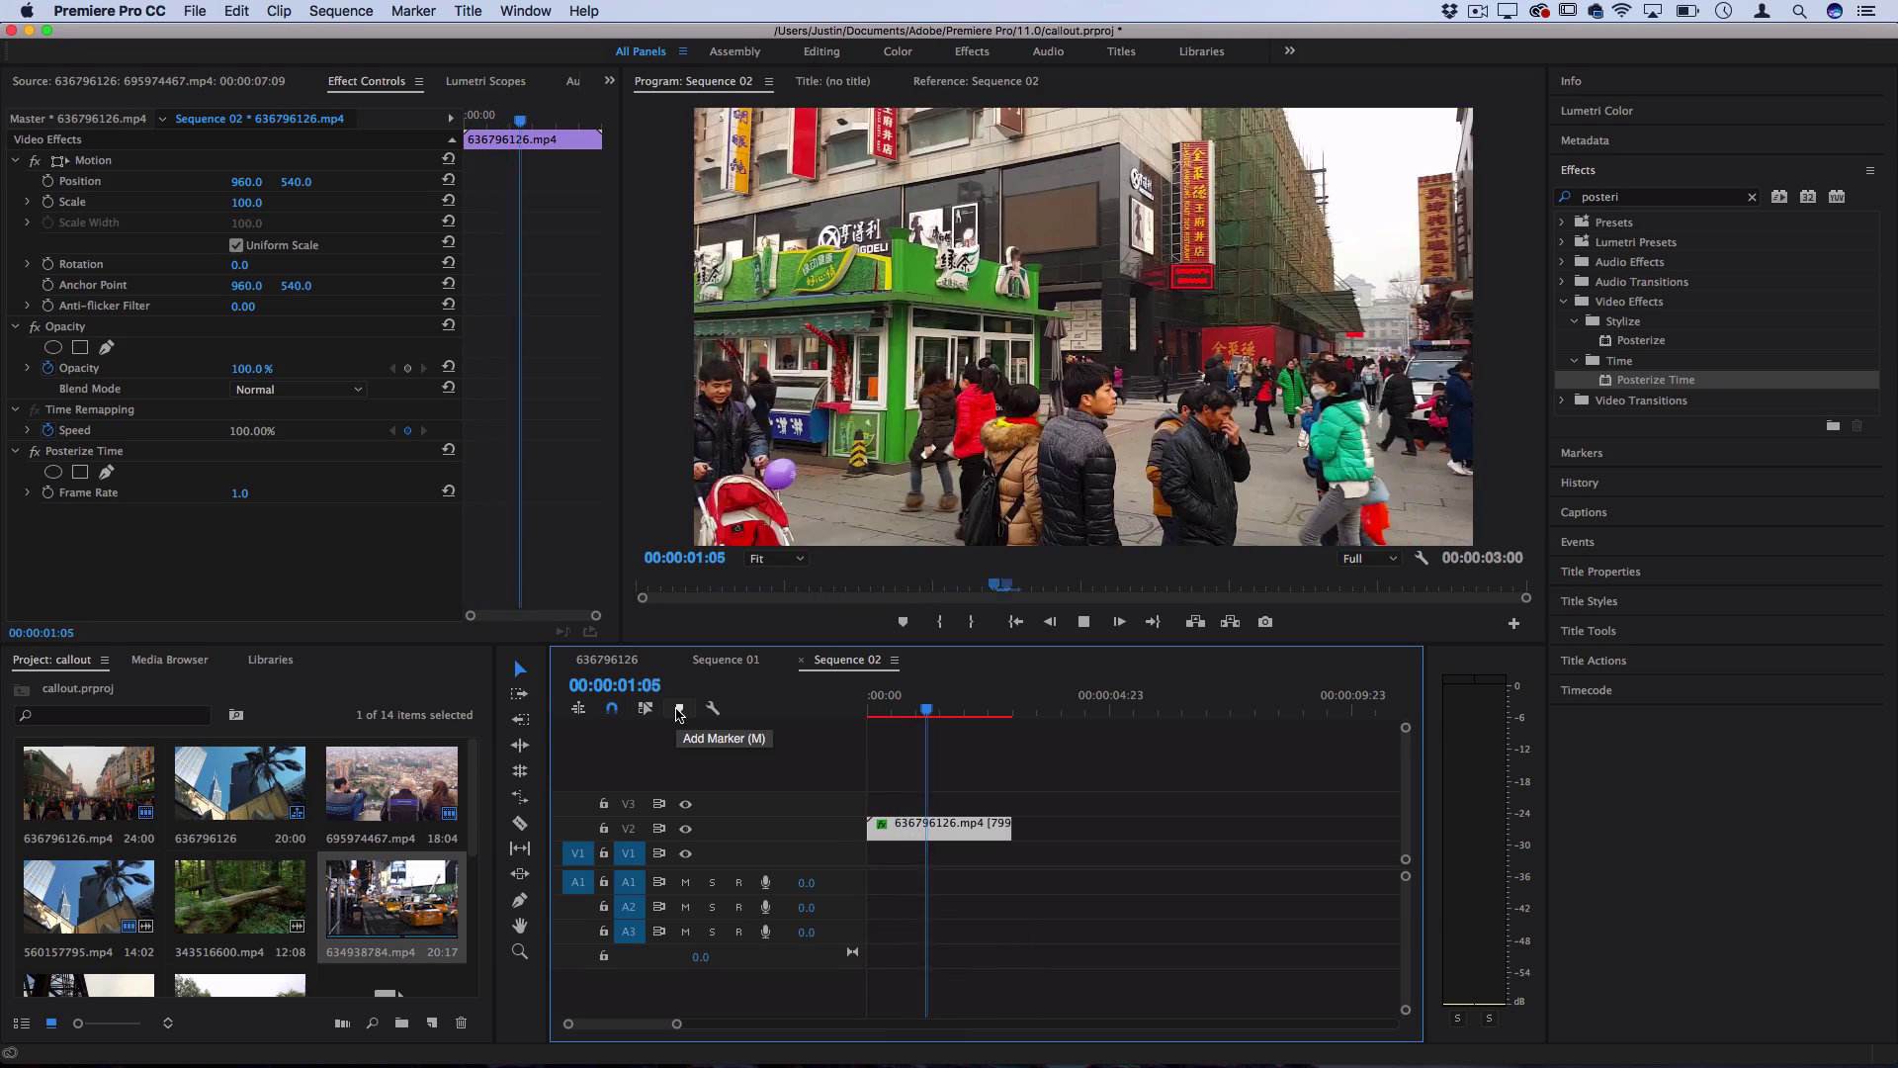
key(space)
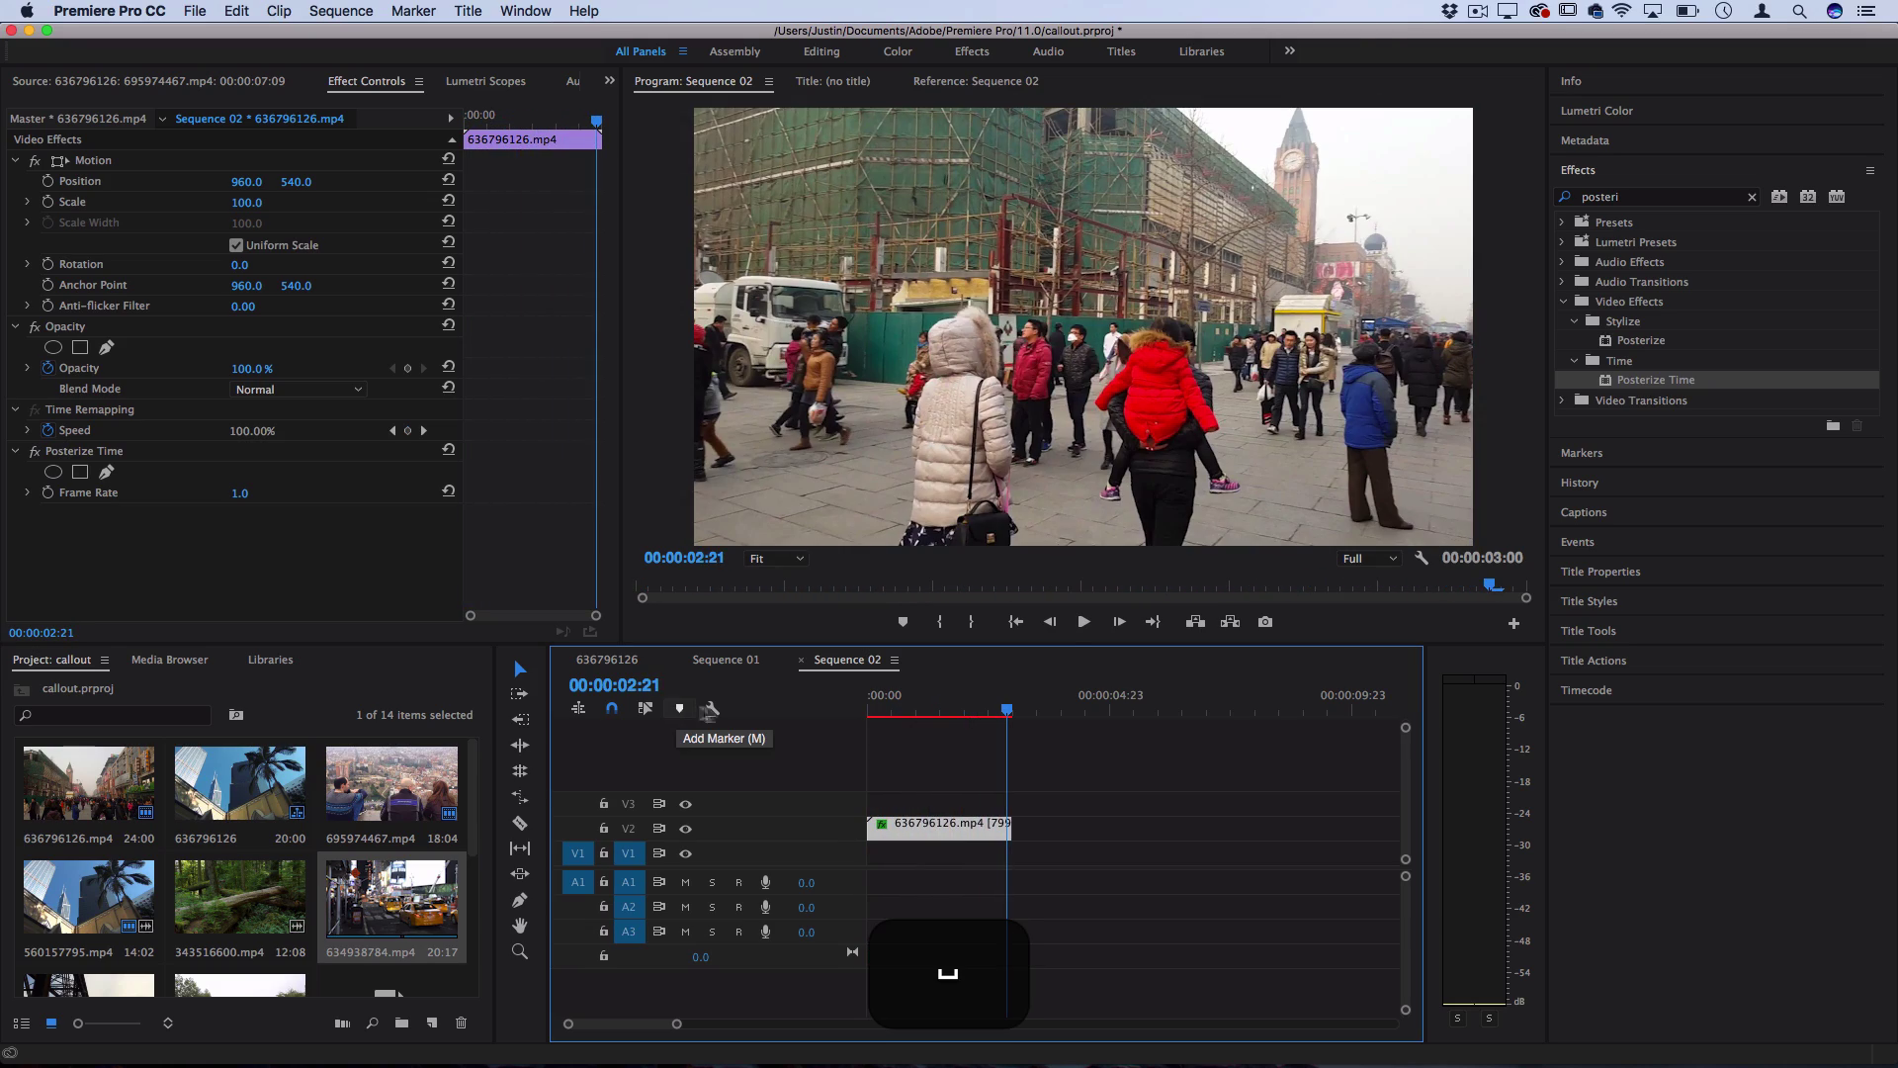
click(872, 695)
key(space)
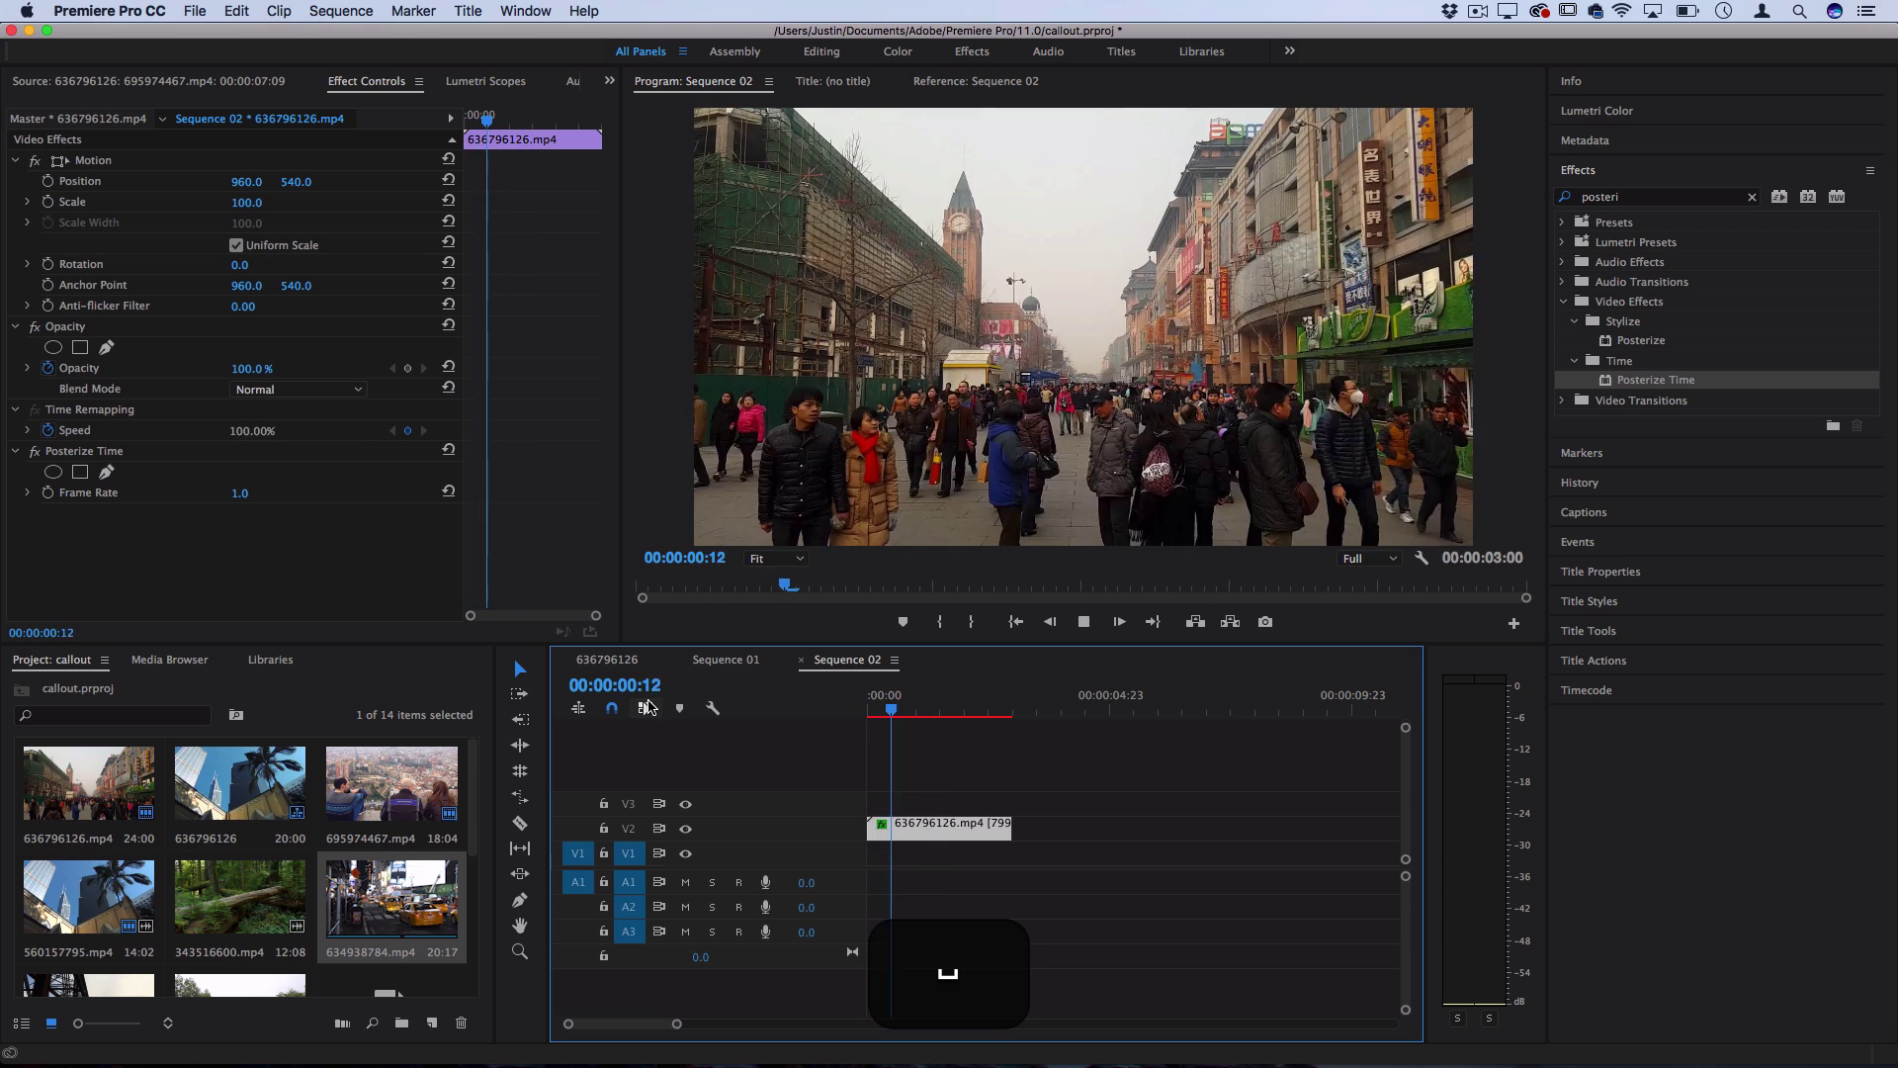
key(space)
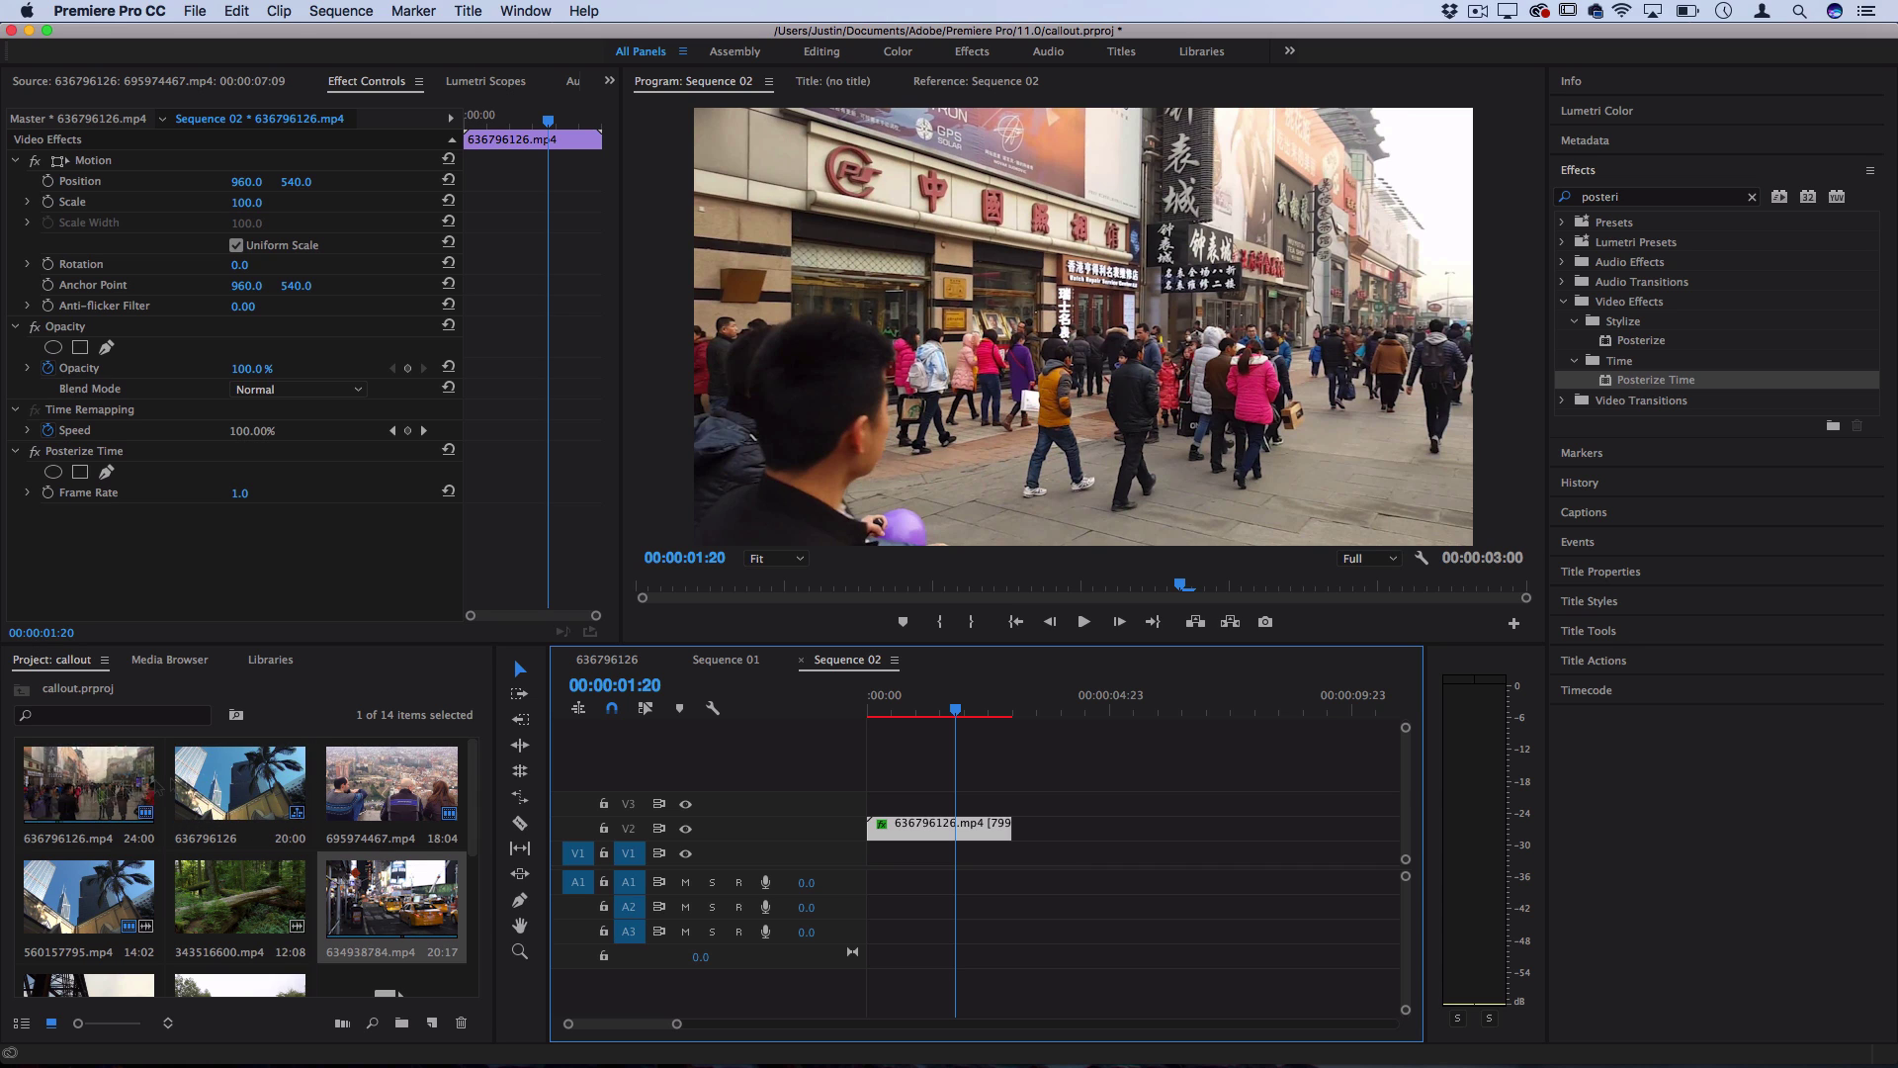
drag(956, 708, 869, 708)
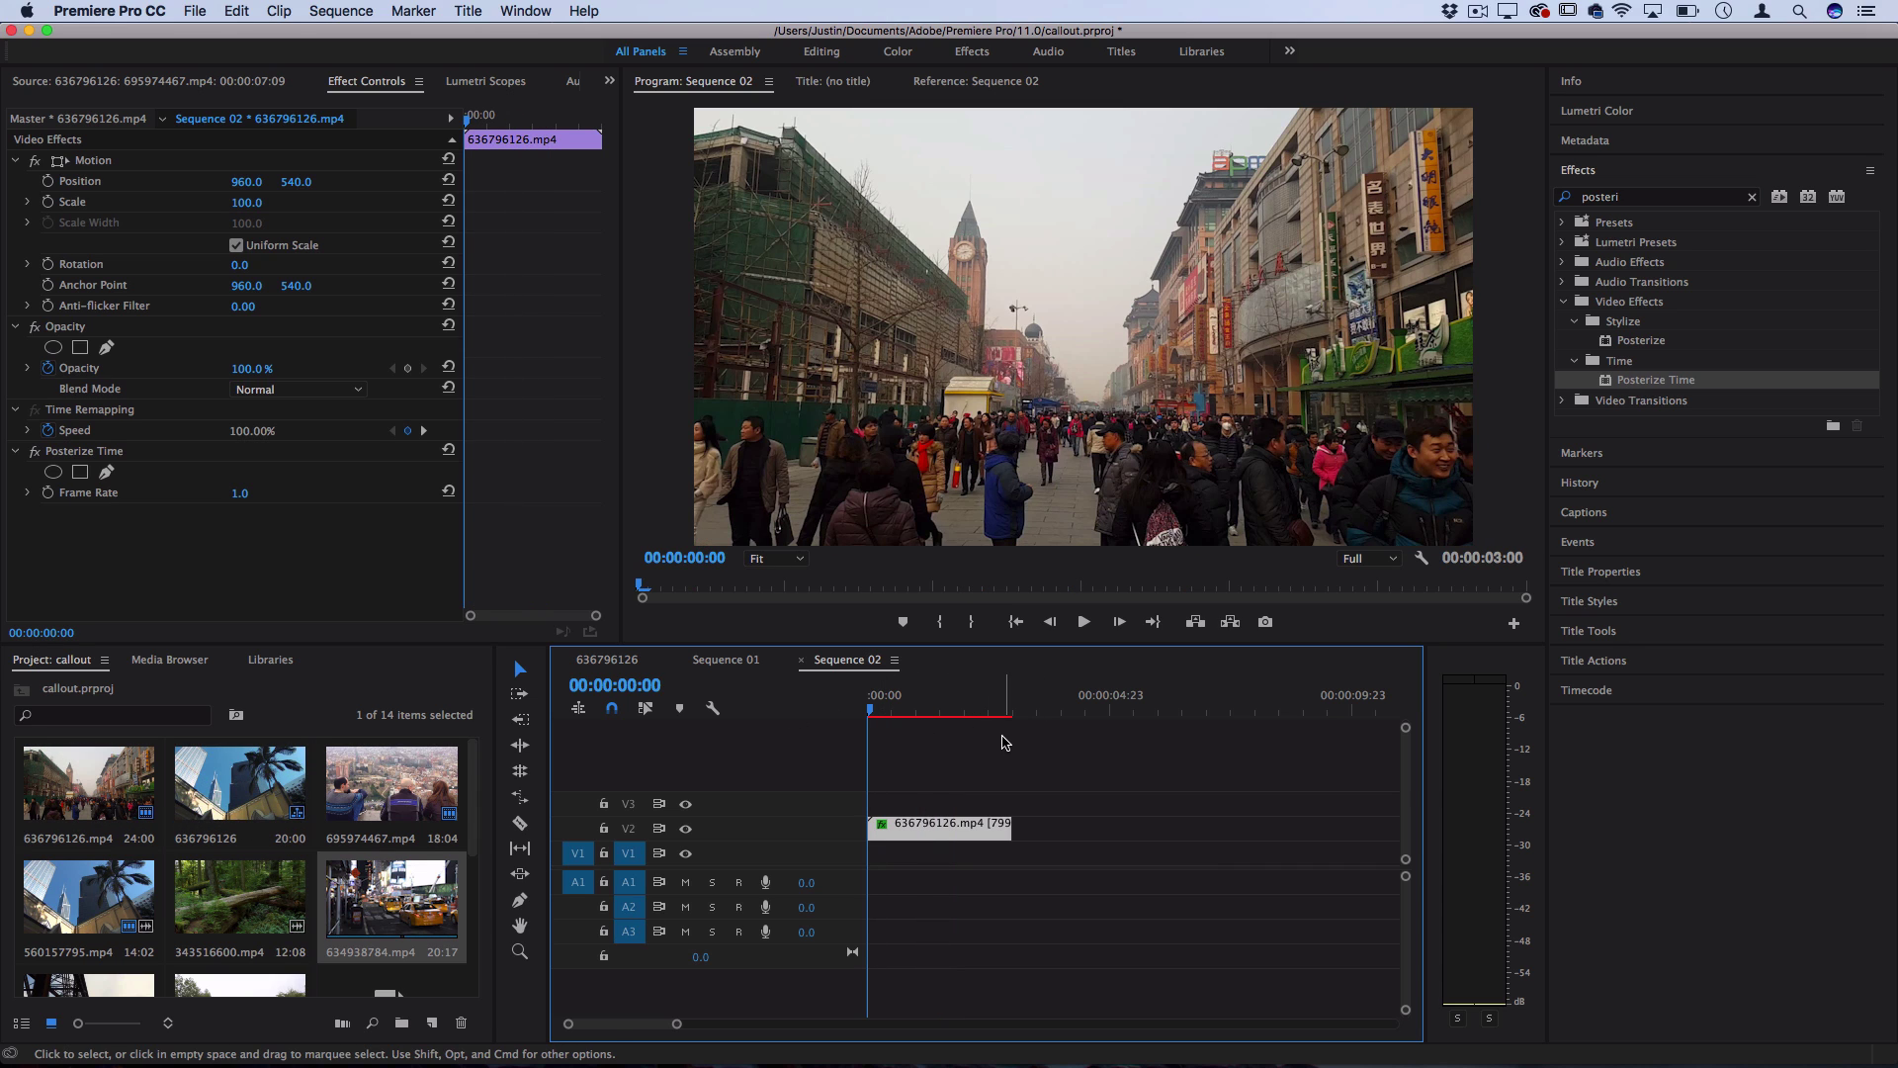
key(minus)
key(space)
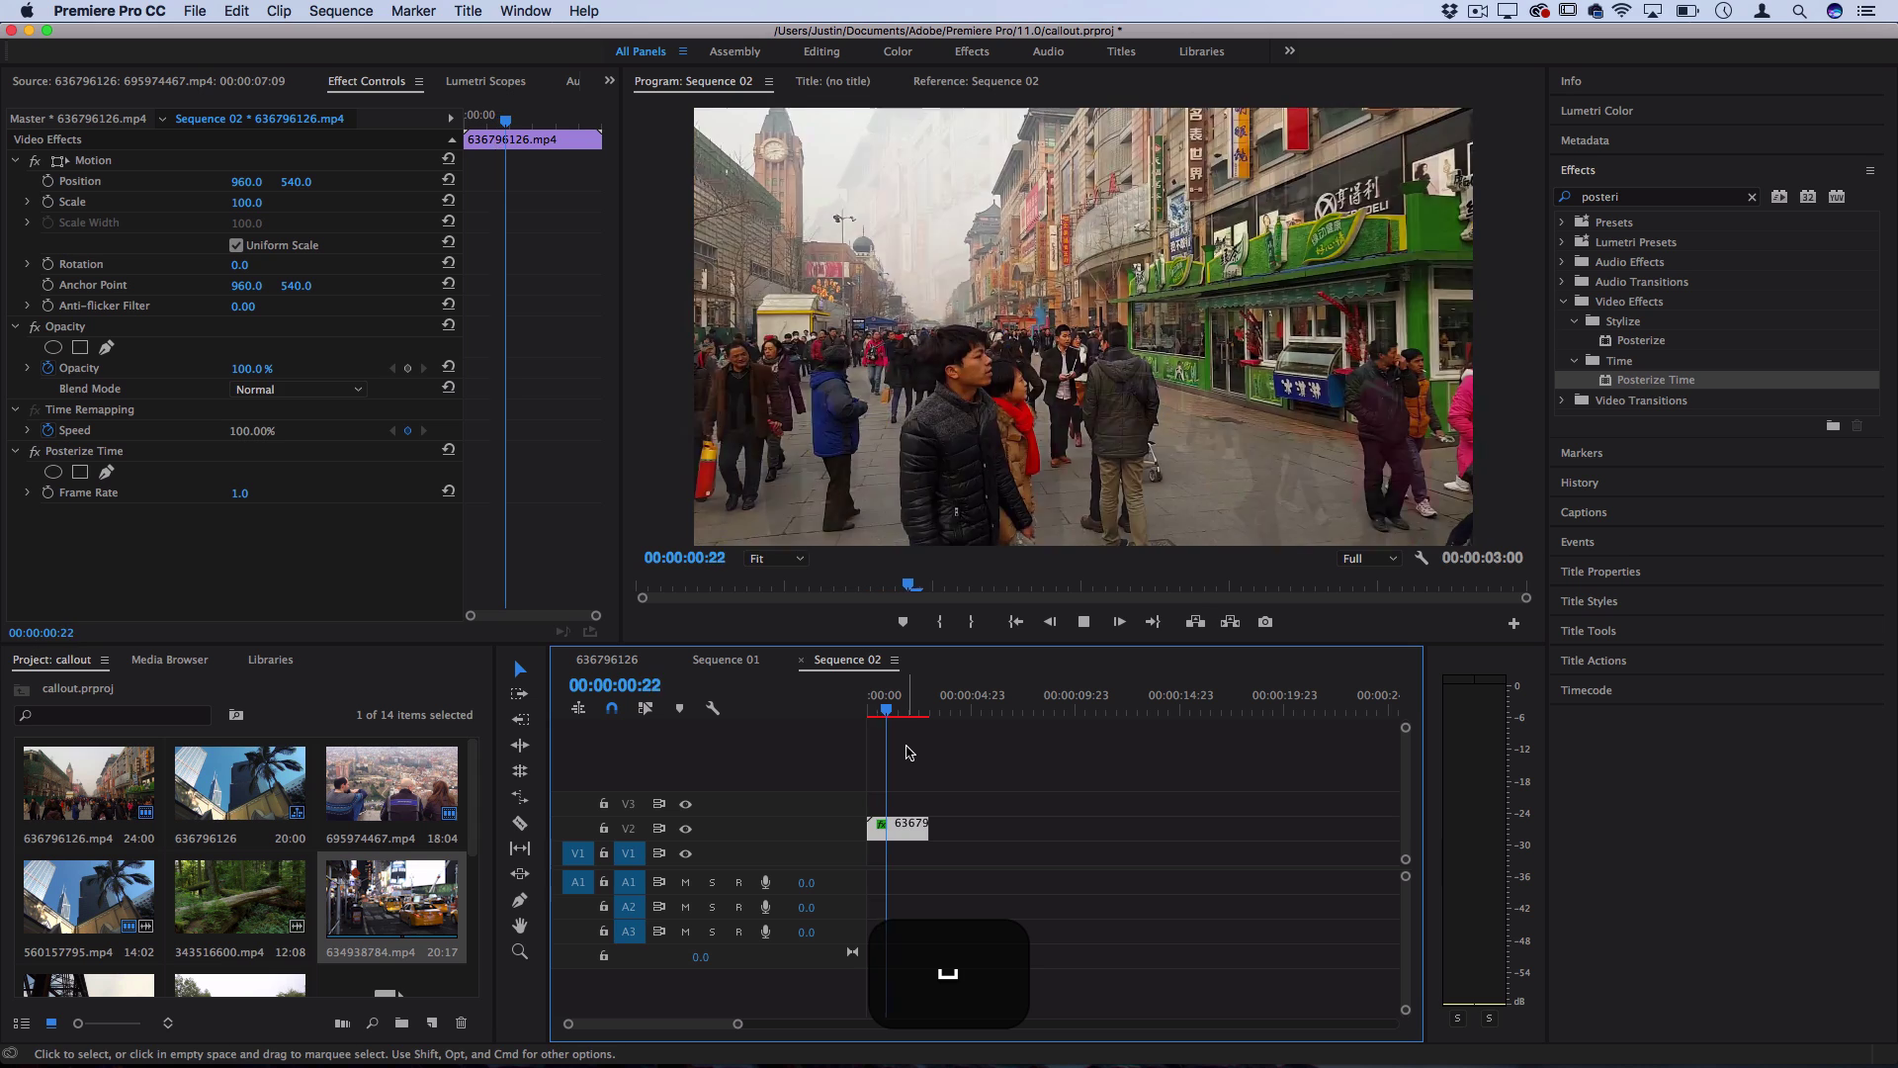
key(space)
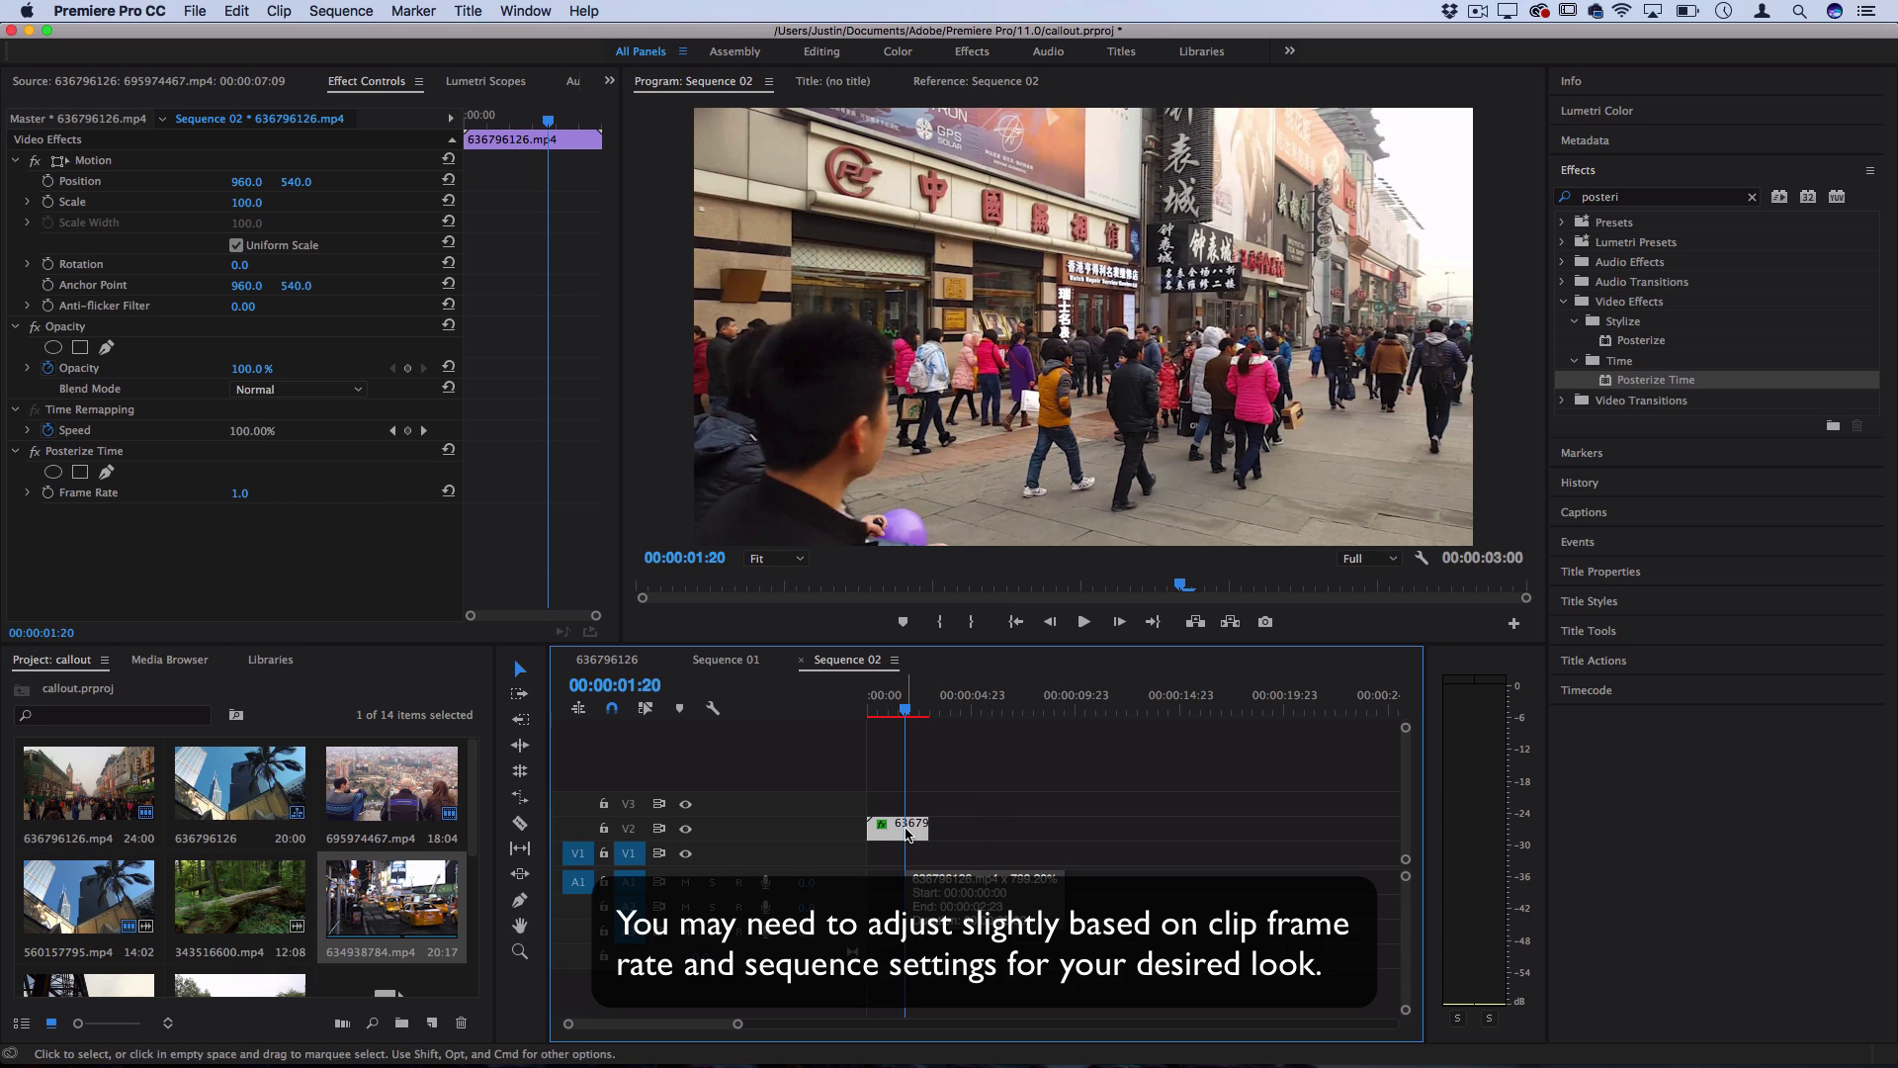
Step: Set the clip speed to exactly 800% and re-enter the Posterize Time Frame Rate, correcting it to 5
click(238, 496)
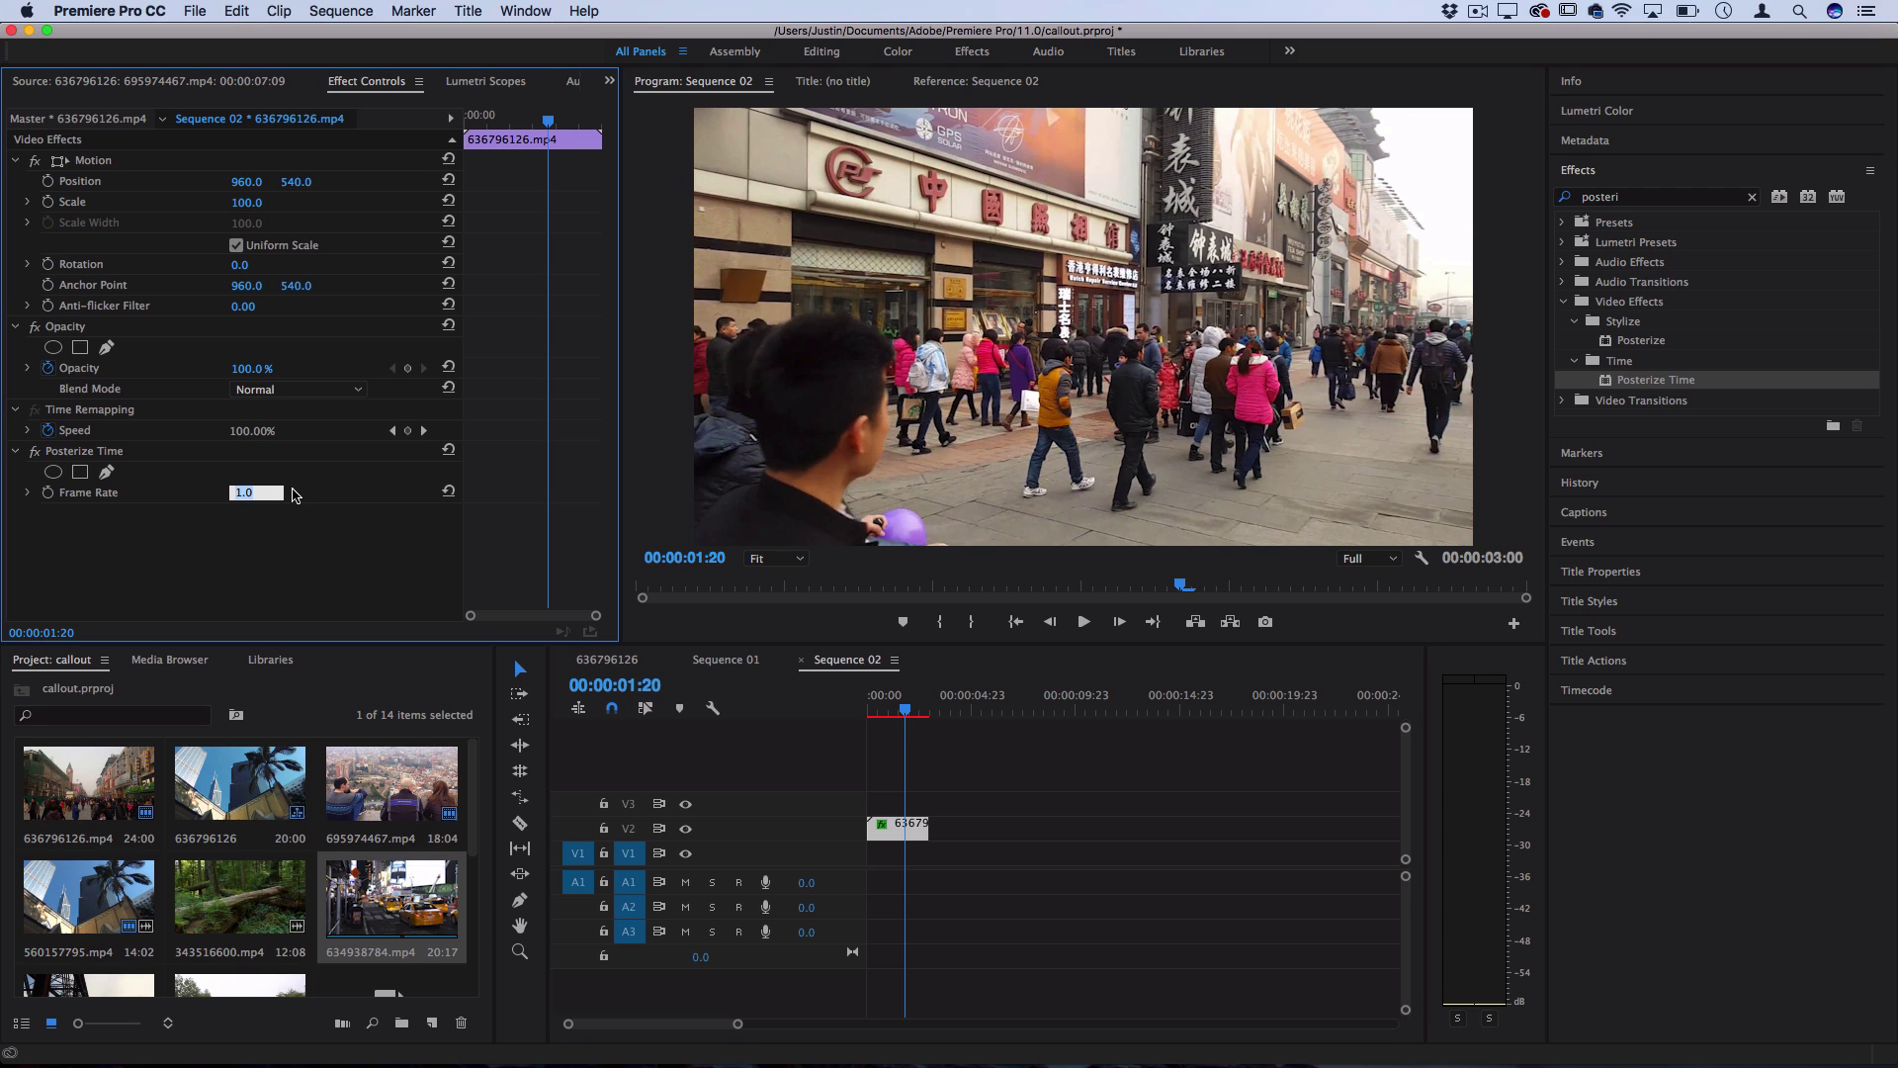
text(1.)
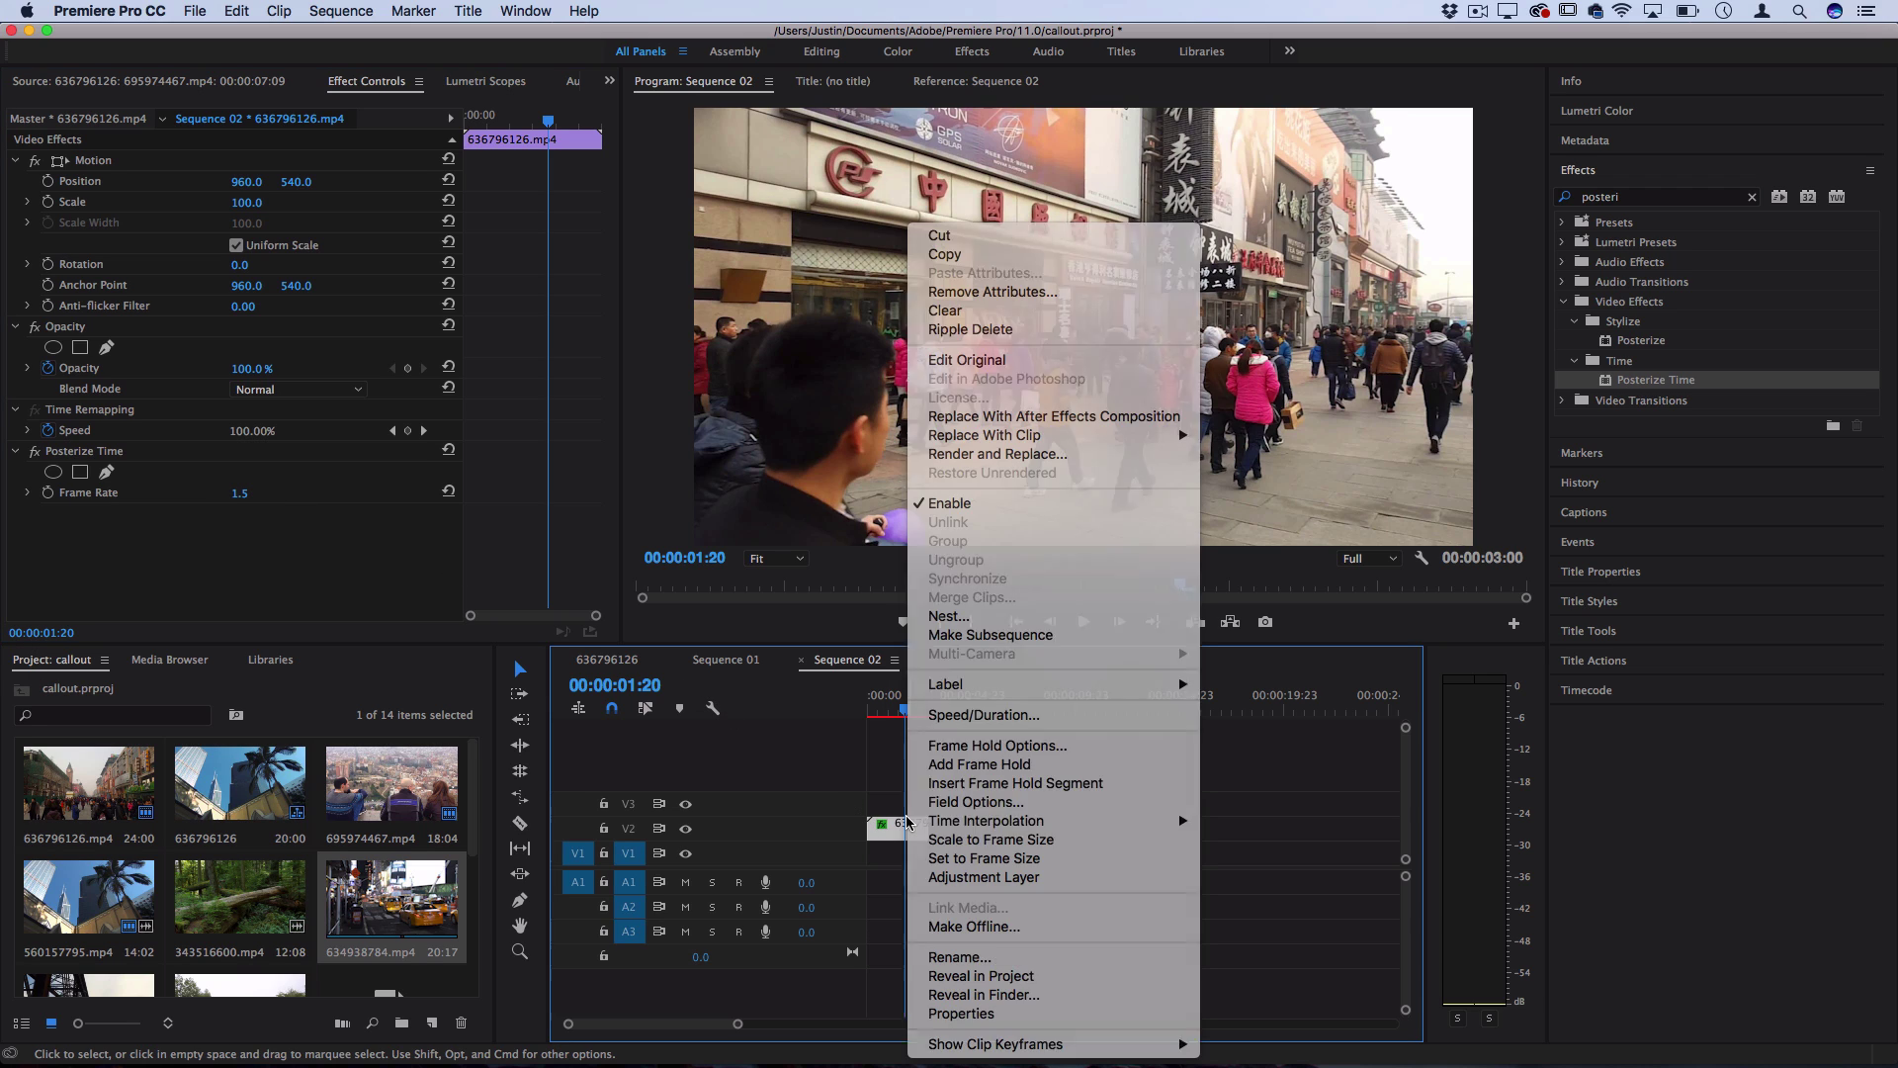
right_click(907, 825)
click(964, 715)
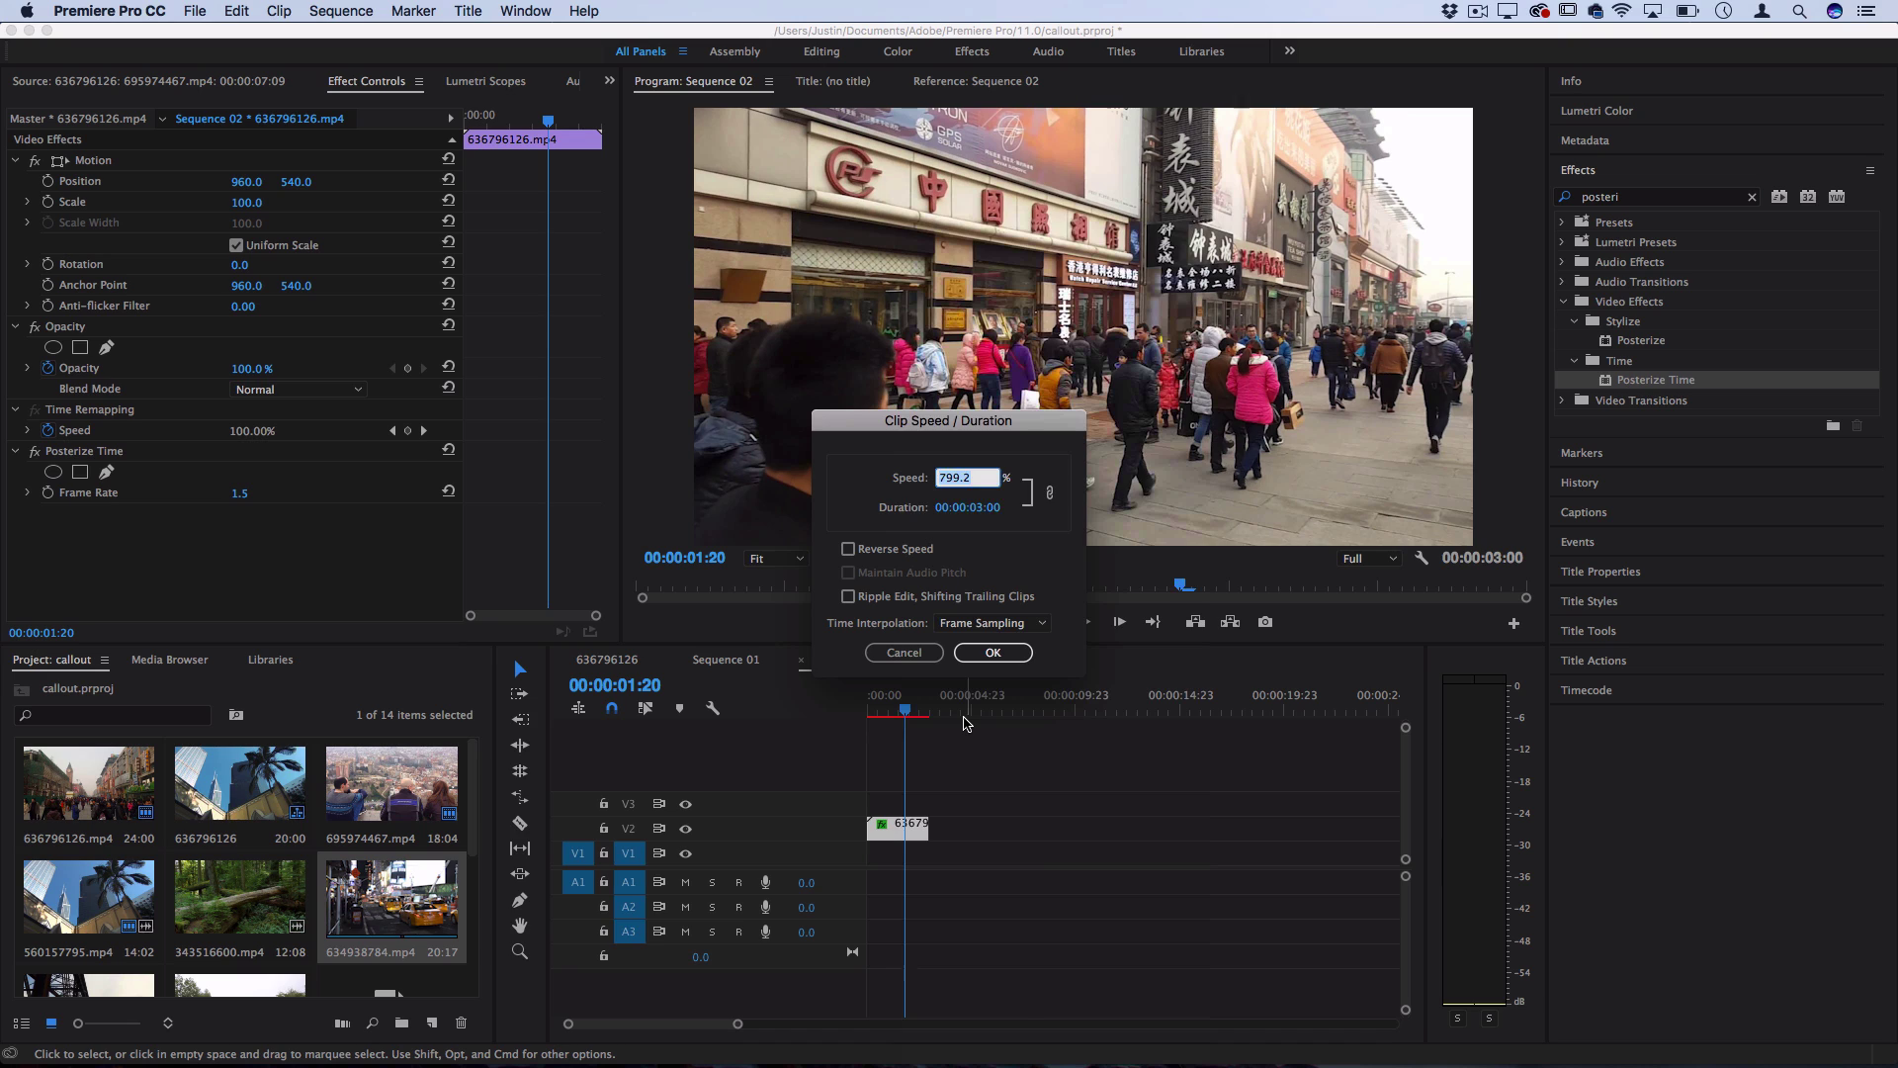
text(800)
key(Return)
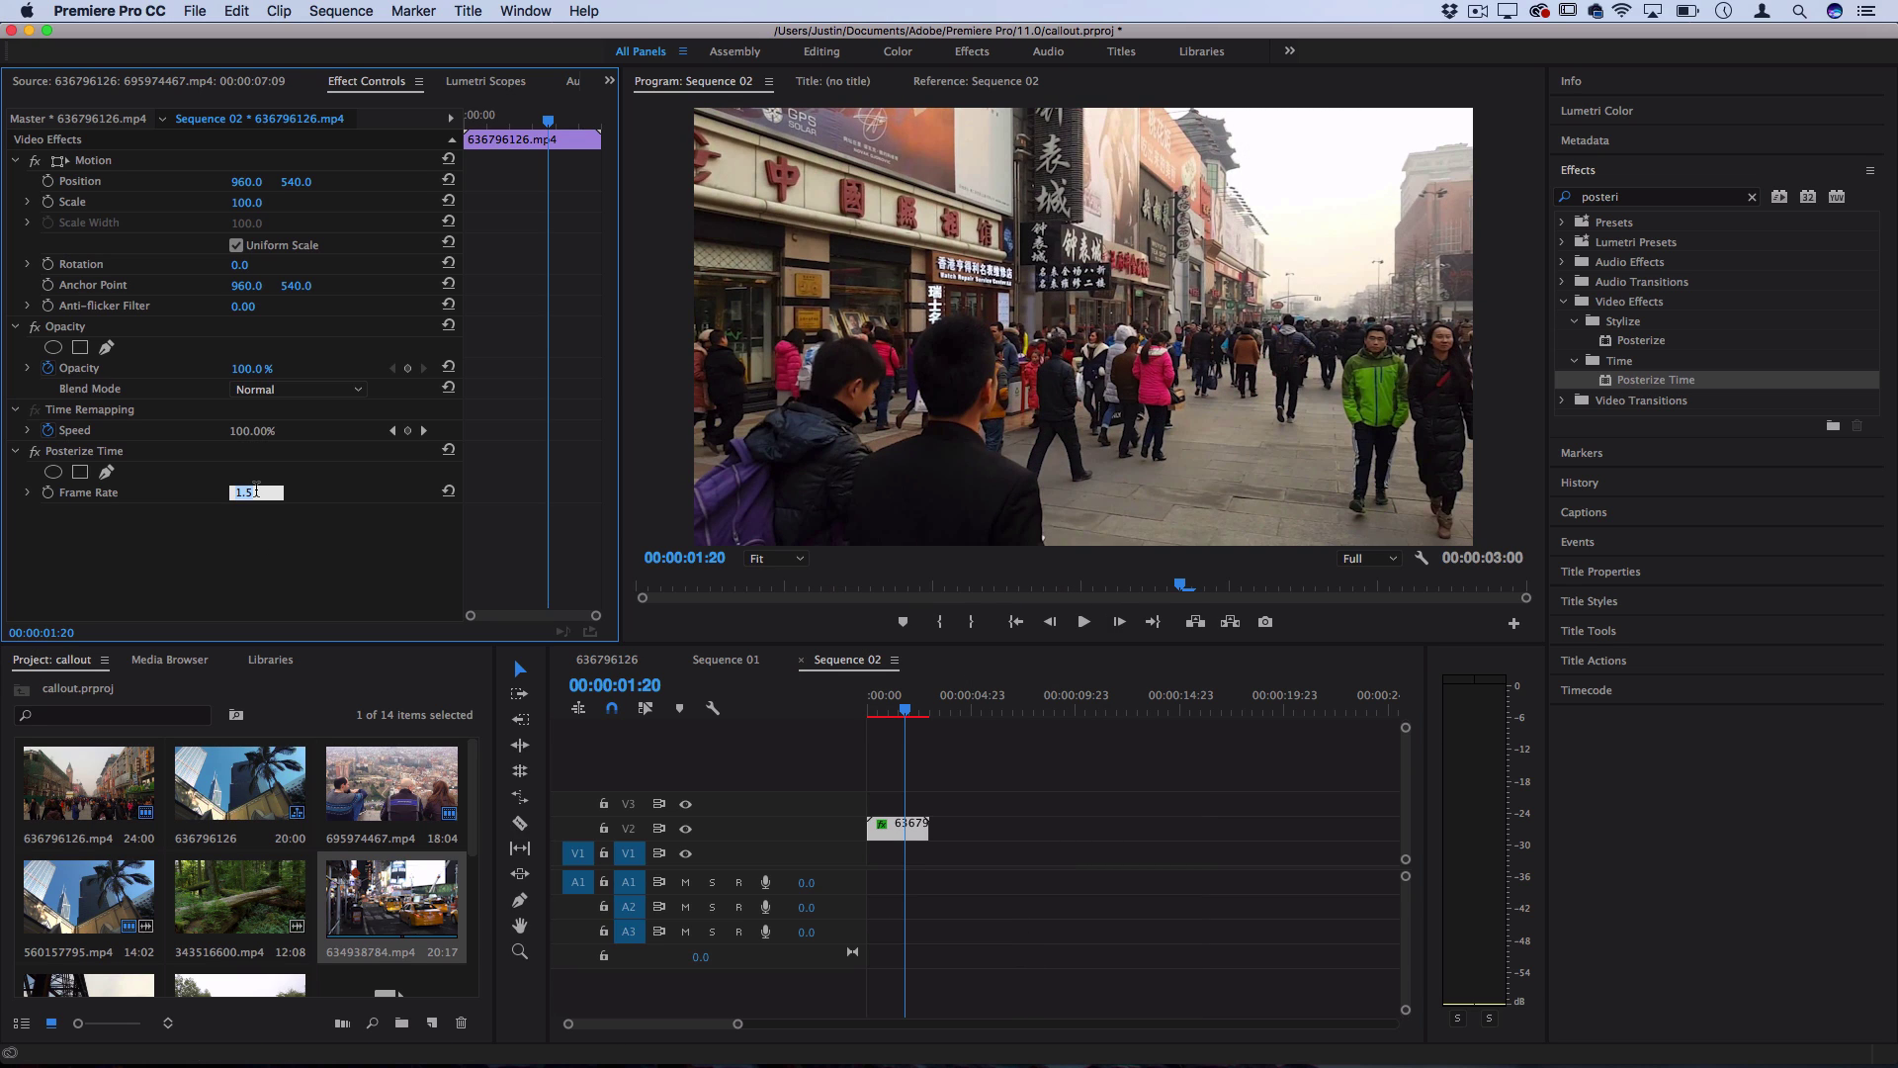
text(.5)
key(BackSpace)
Step: Commit Frame Rate 5.0, then rate-stretch the clip's end so Sequence 02 runs 00:00:02:11
key(Return)
click(910, 713)
key(Home)
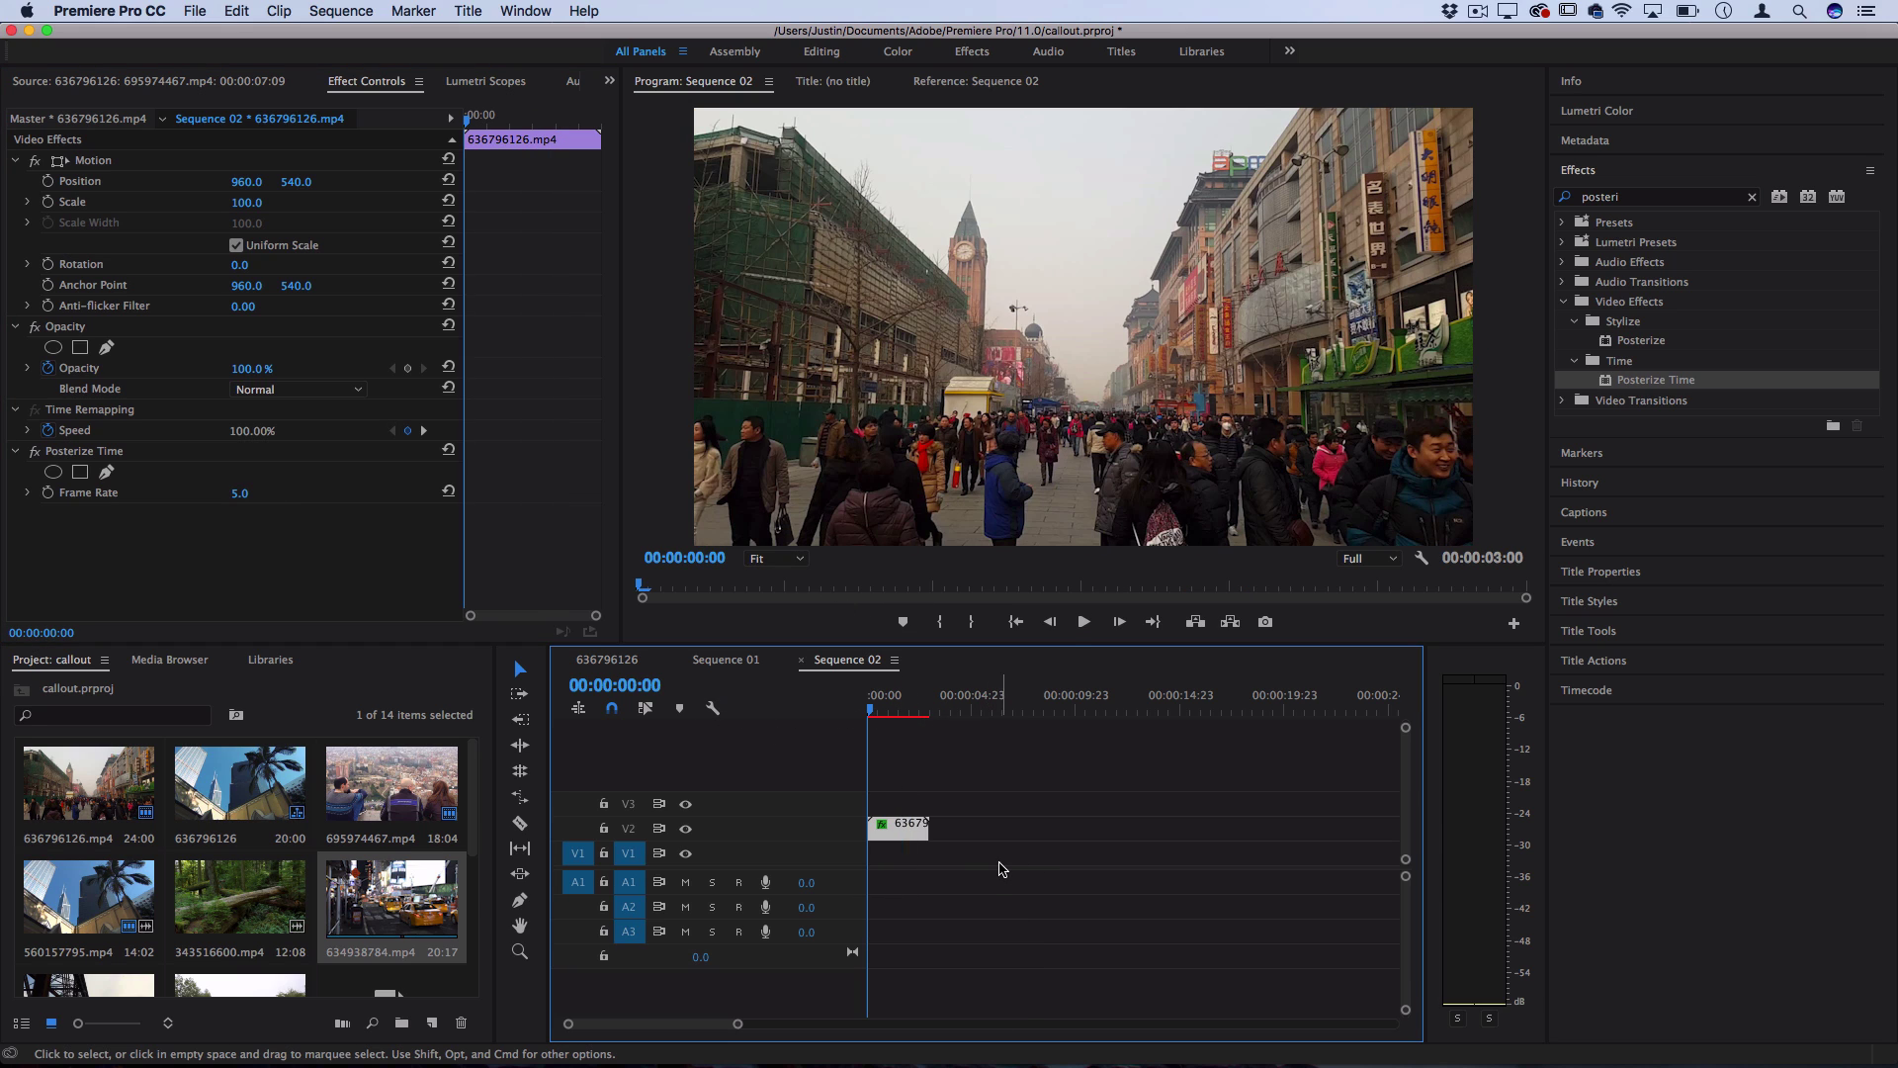
key(r)
drag(930, 830, 919, 826)
click(911, 834)
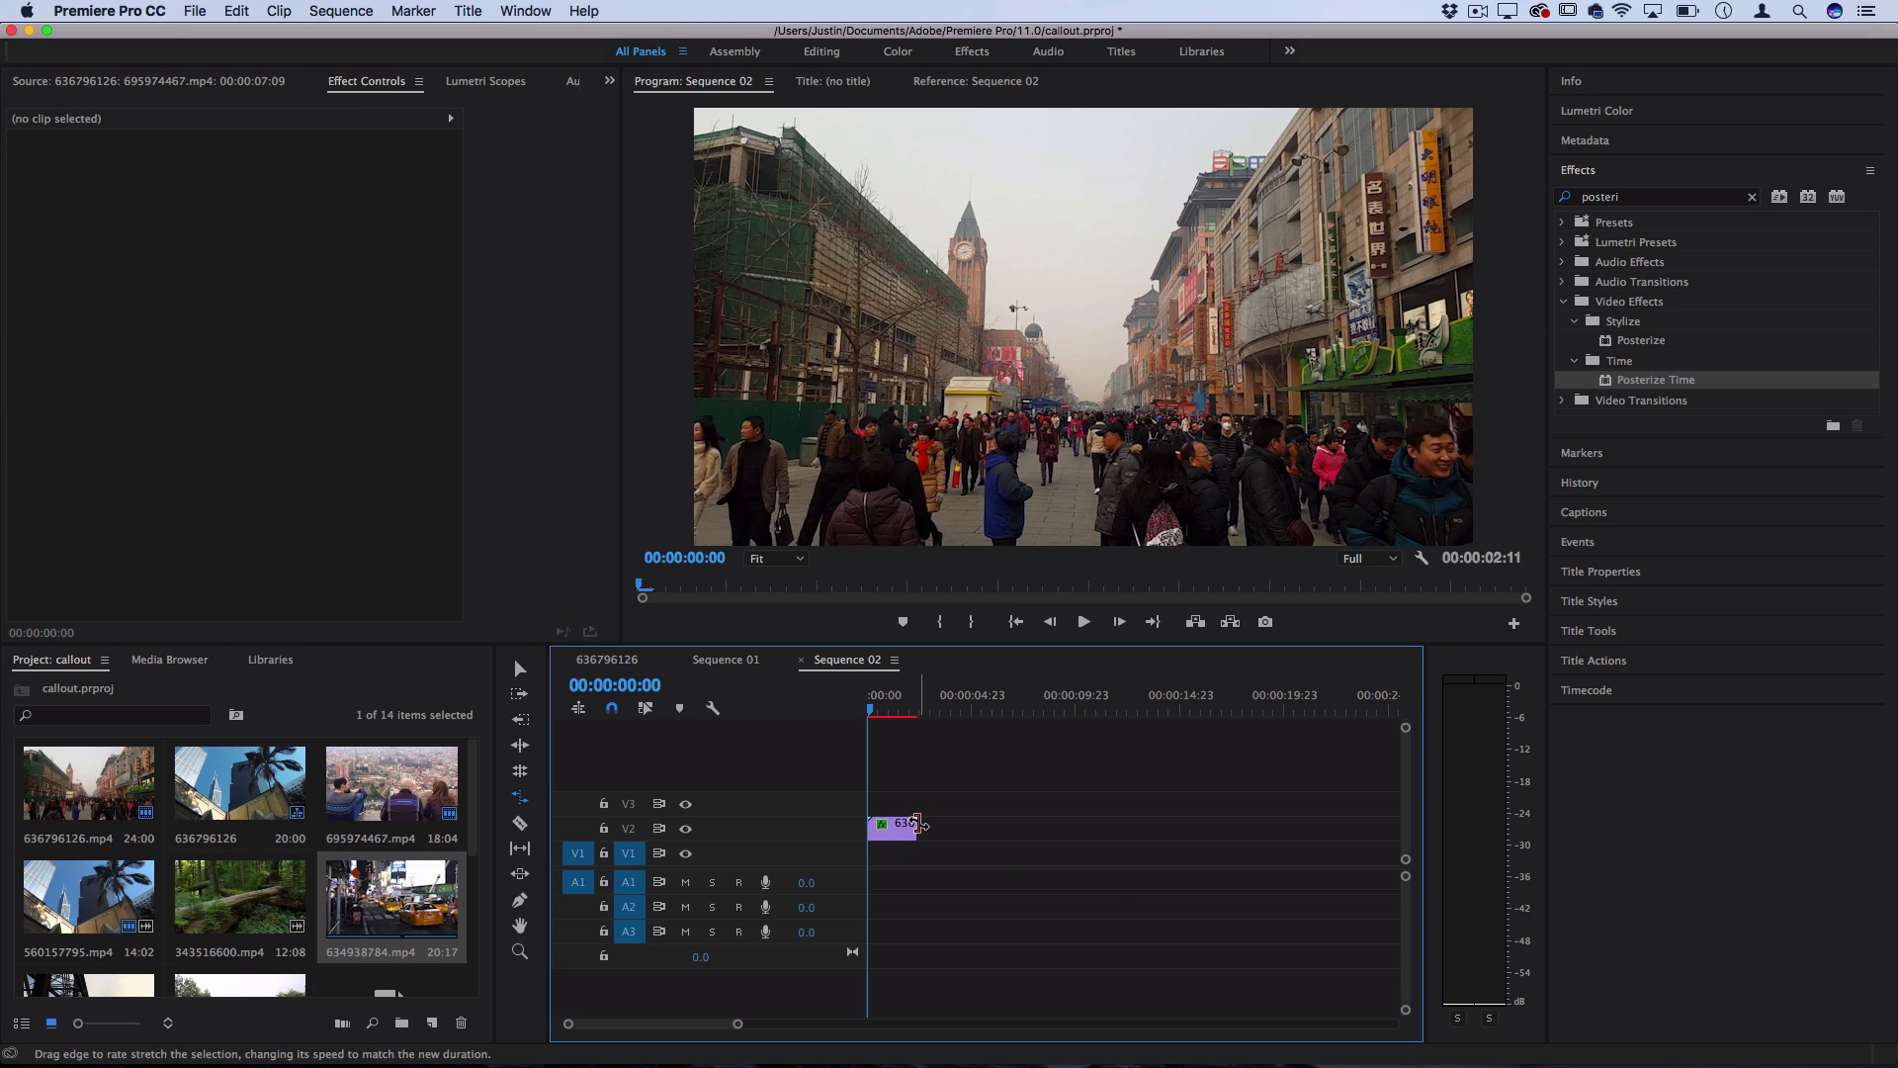